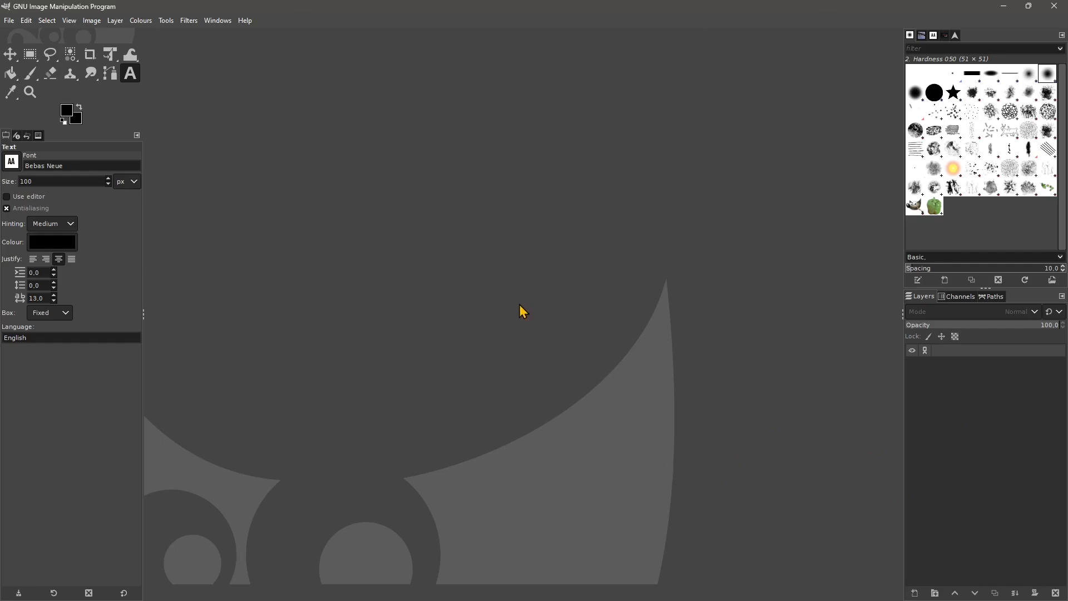
click(10, 20)
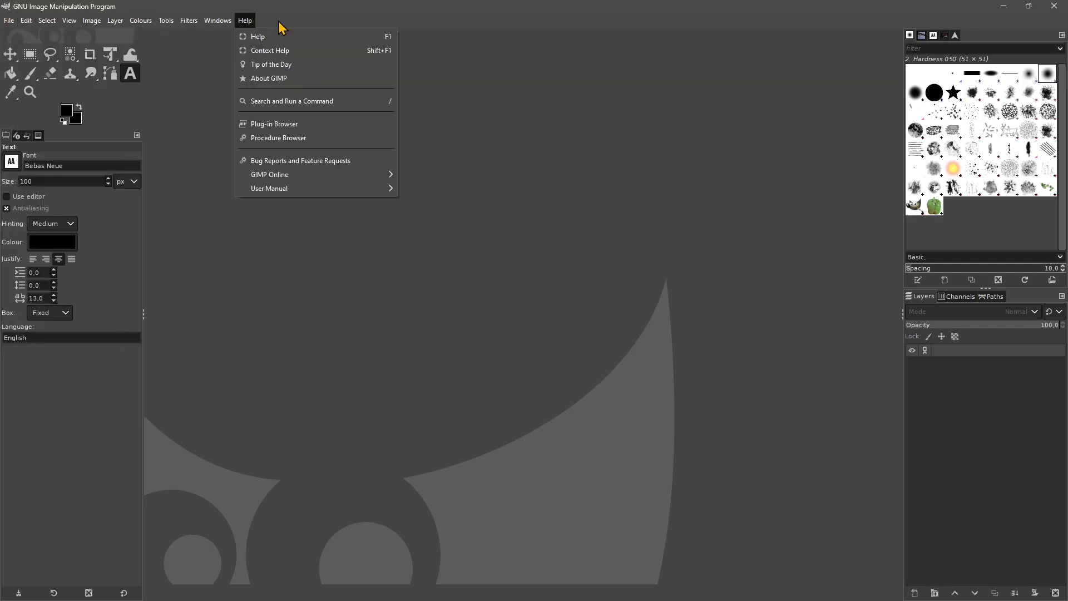
mouse_move(188, 22)
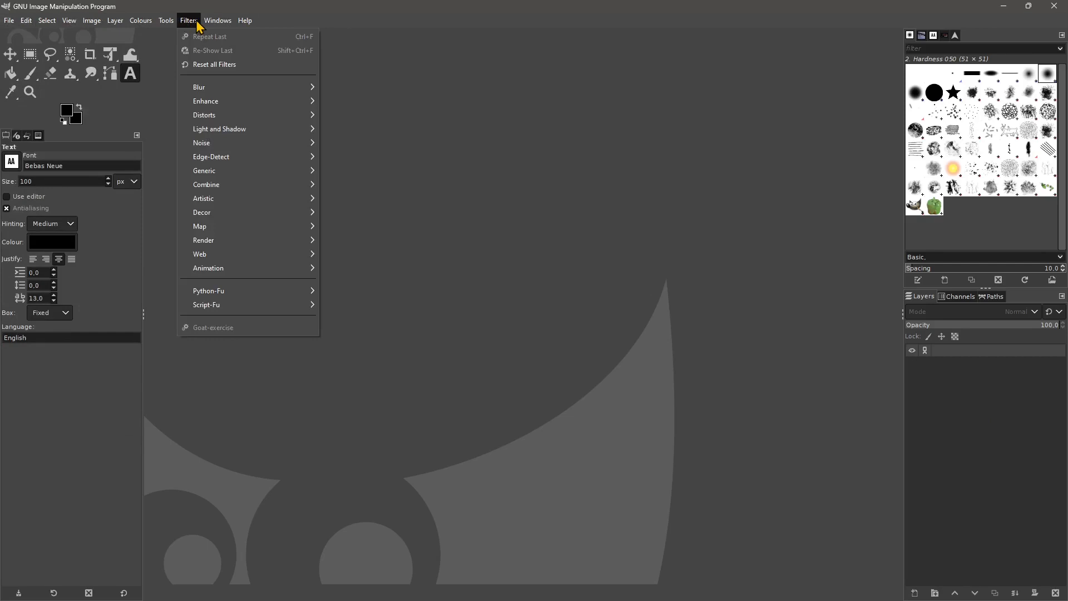
mouse_move(113, 26)
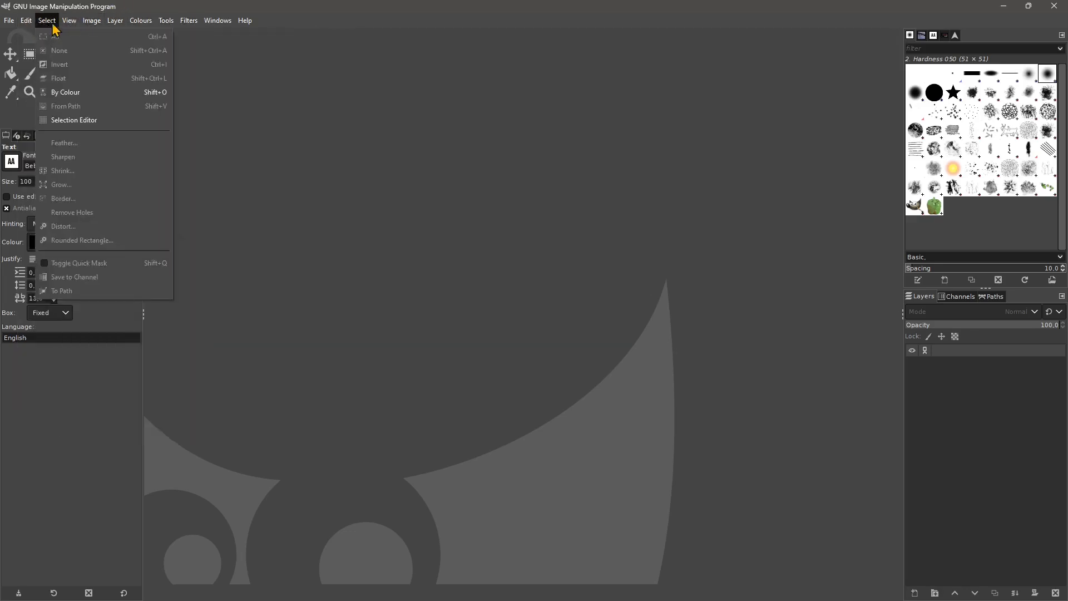
mouse_move(12, 28)
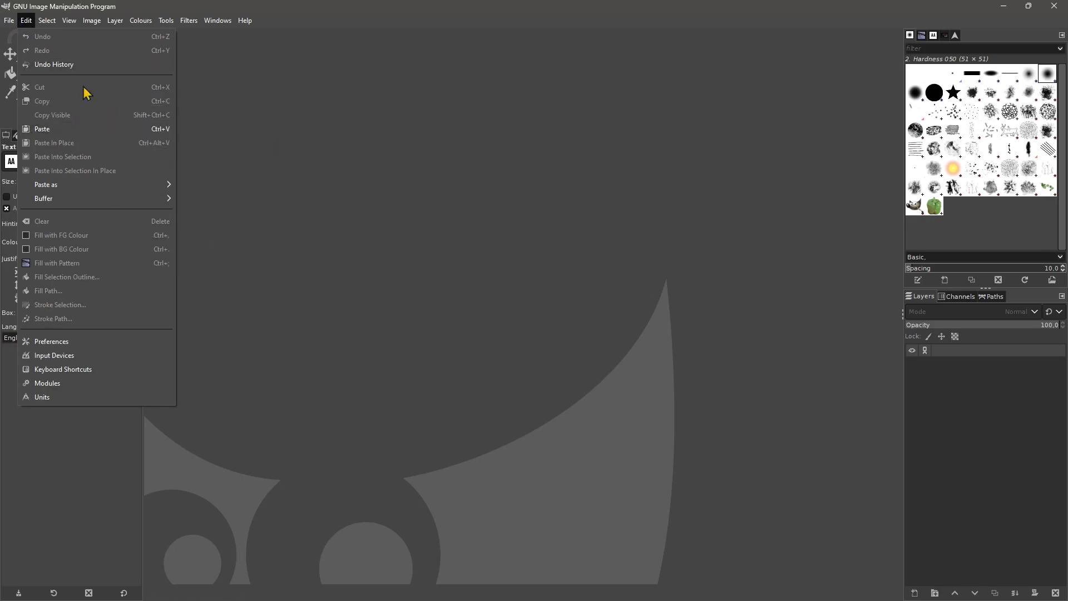
Open the Preferences dialog, move it toward the middle of the workspace and adjust its height
click(26, 20)
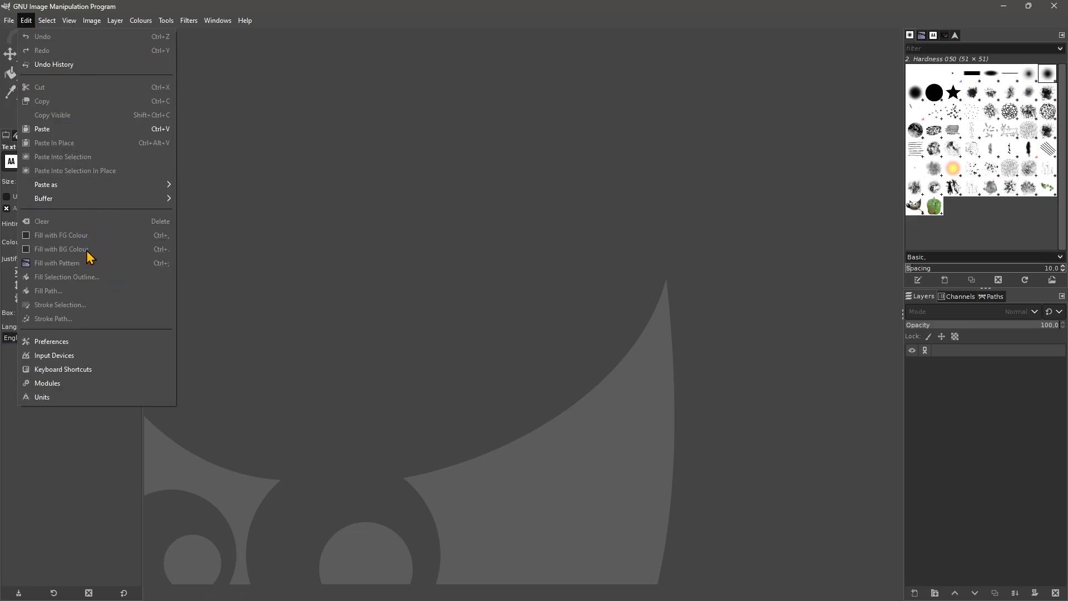
click(53, 345)
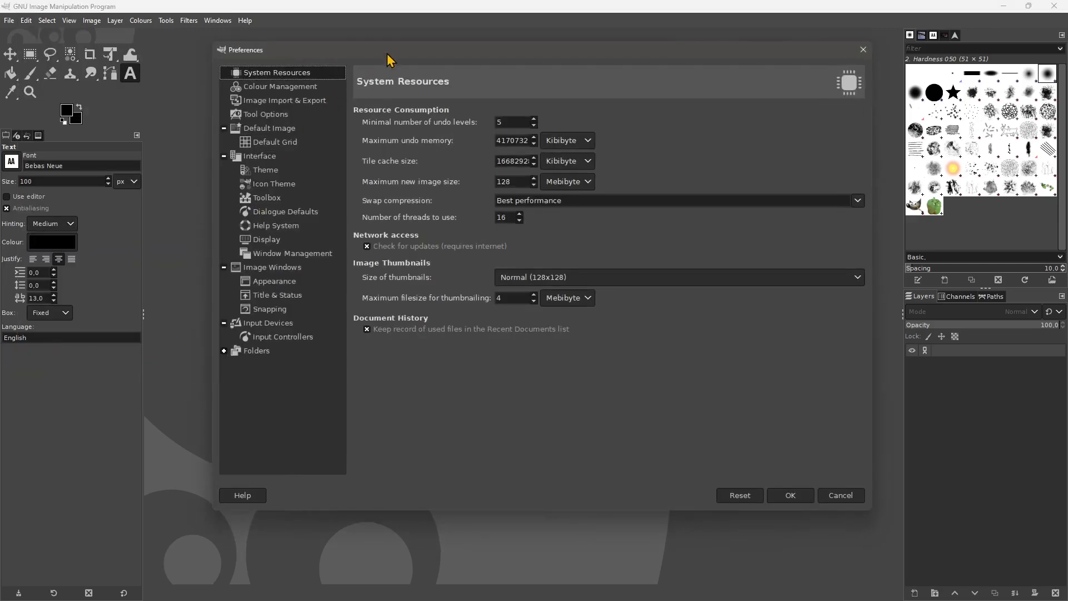
drag(403, 57, 361, 89)
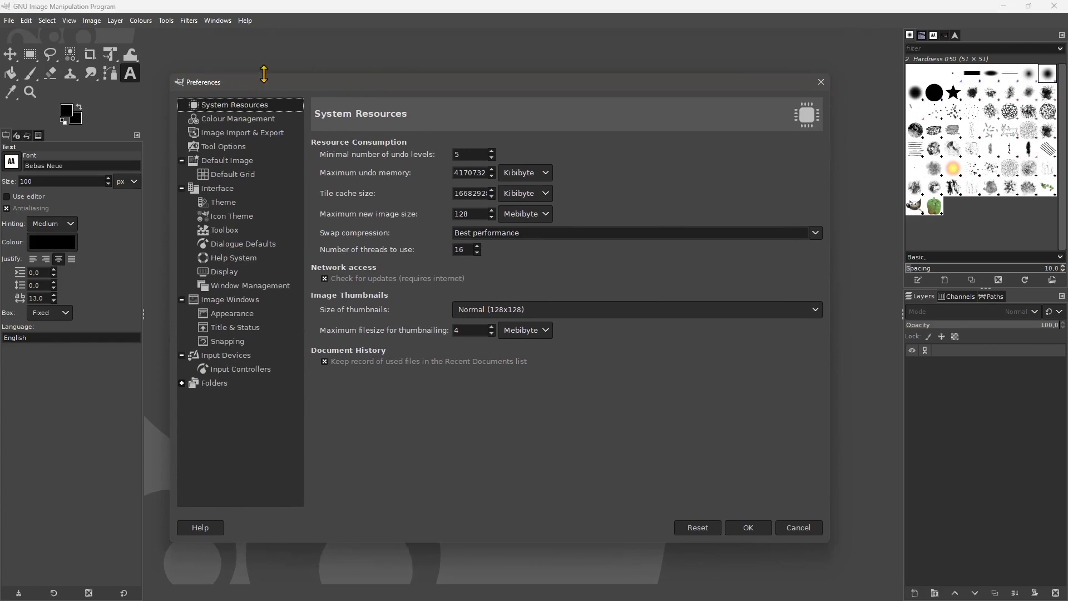
drag(264, 74, 300, 83)
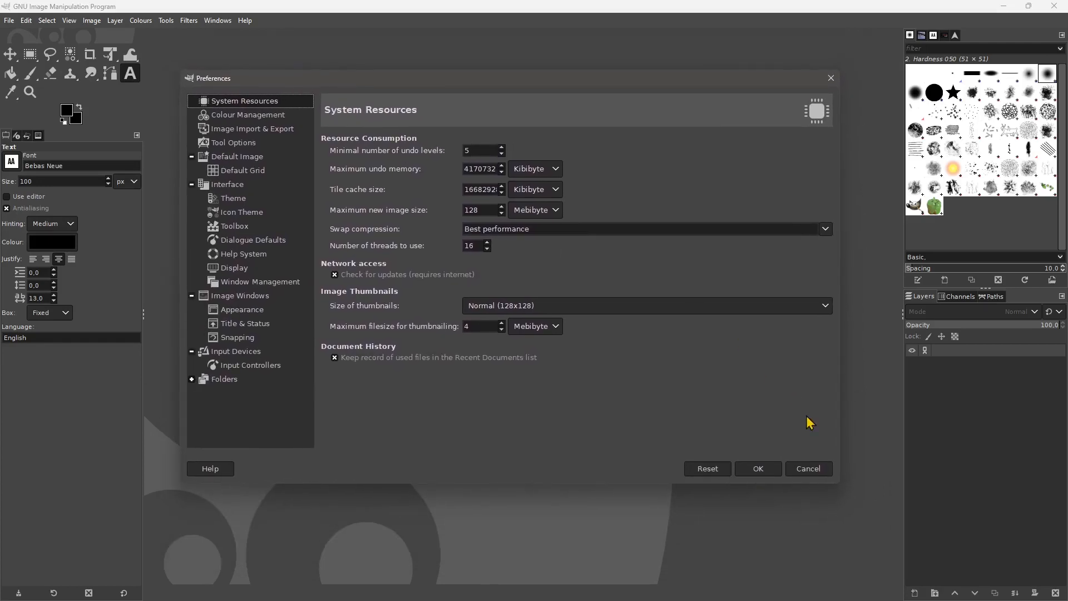
drag(830, 494, 825, 524)
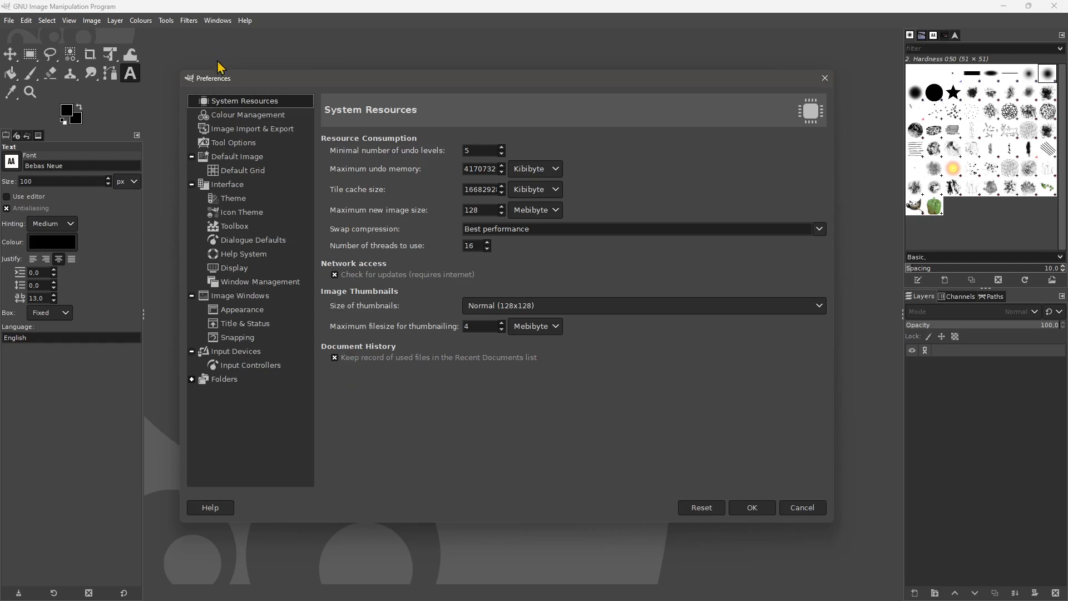
Look through the Preferences pages from Colour Management to Default Image and bring up the Interface page
click(246, 116)
click(243, 130)
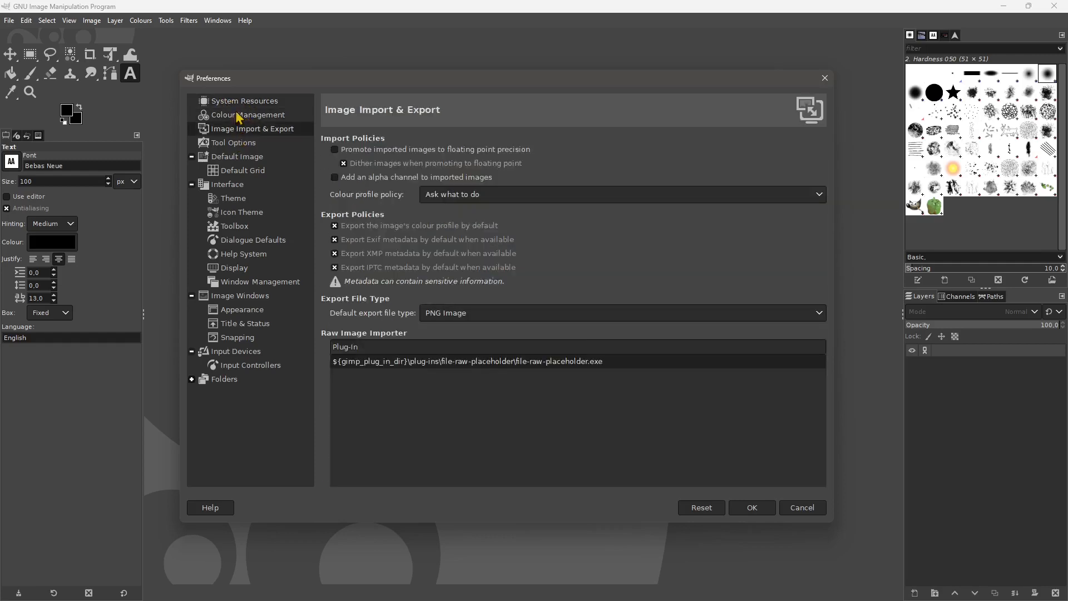
click(238, 144)
click(237, 157)
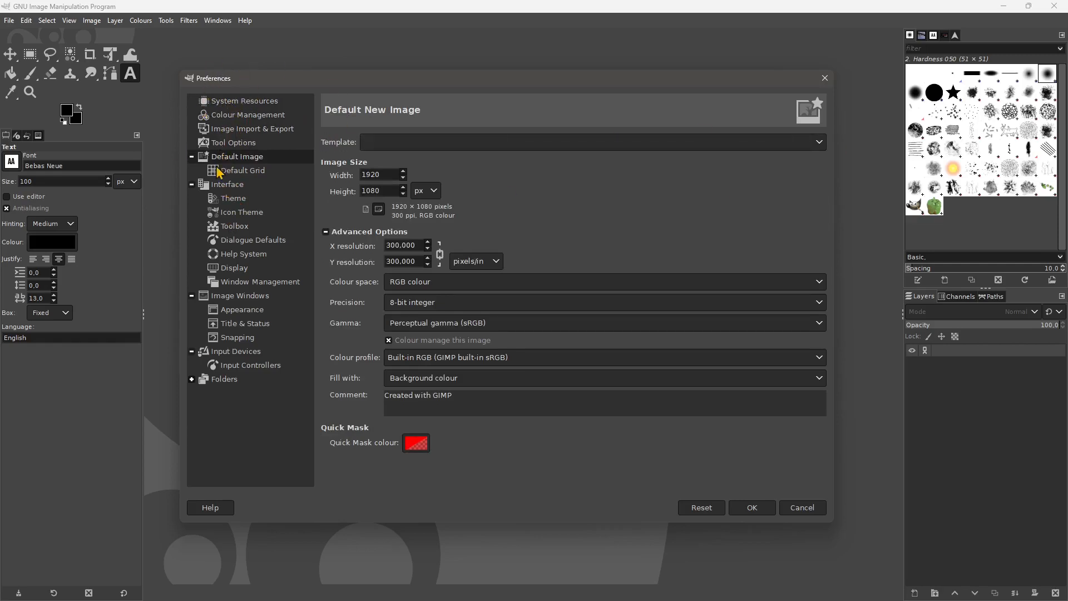
click(226, 185)
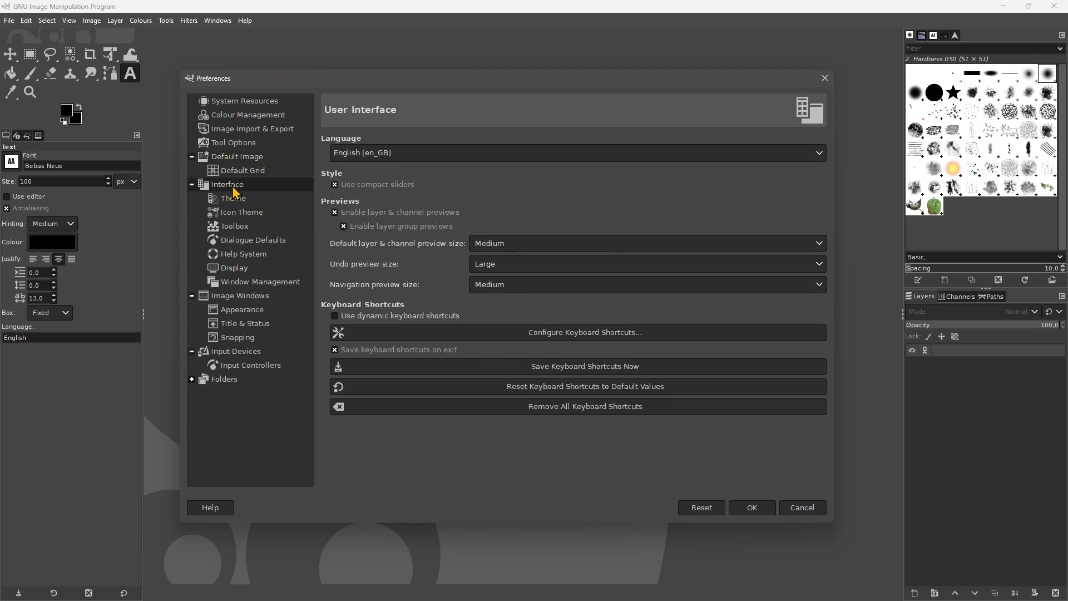
Look through the available interface languages and set the language to System Language
click(367, 154)
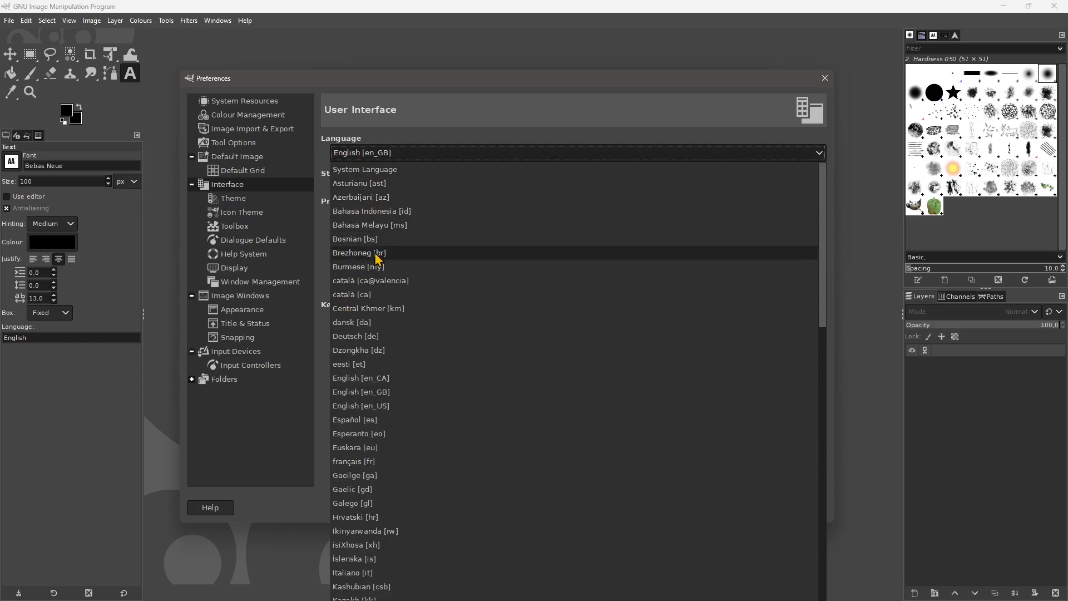
scroll(451, 446, down, 5)
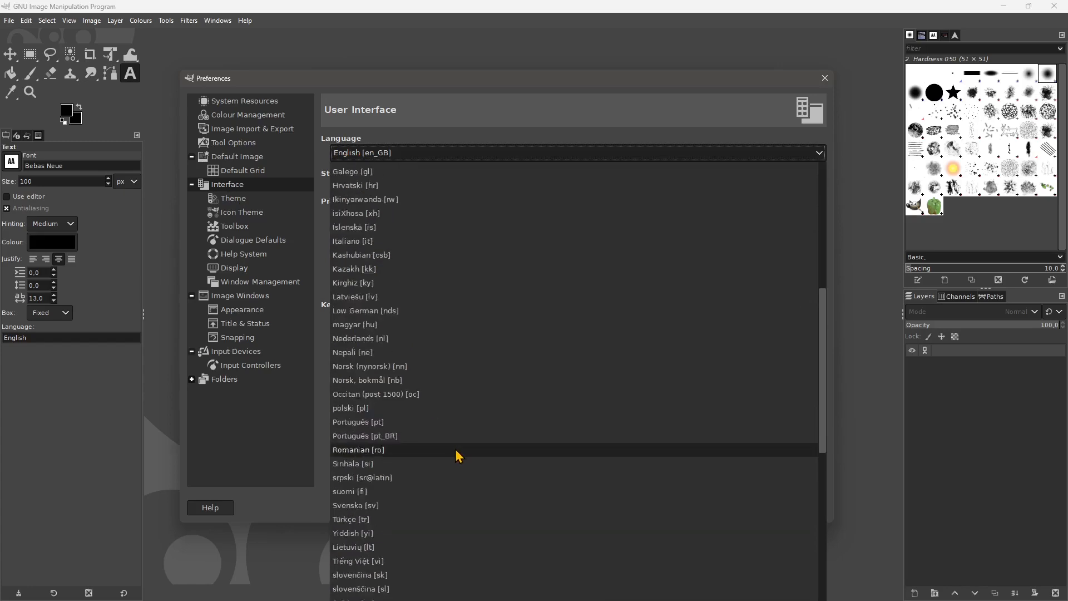
scroll(457, 455, down, 5)
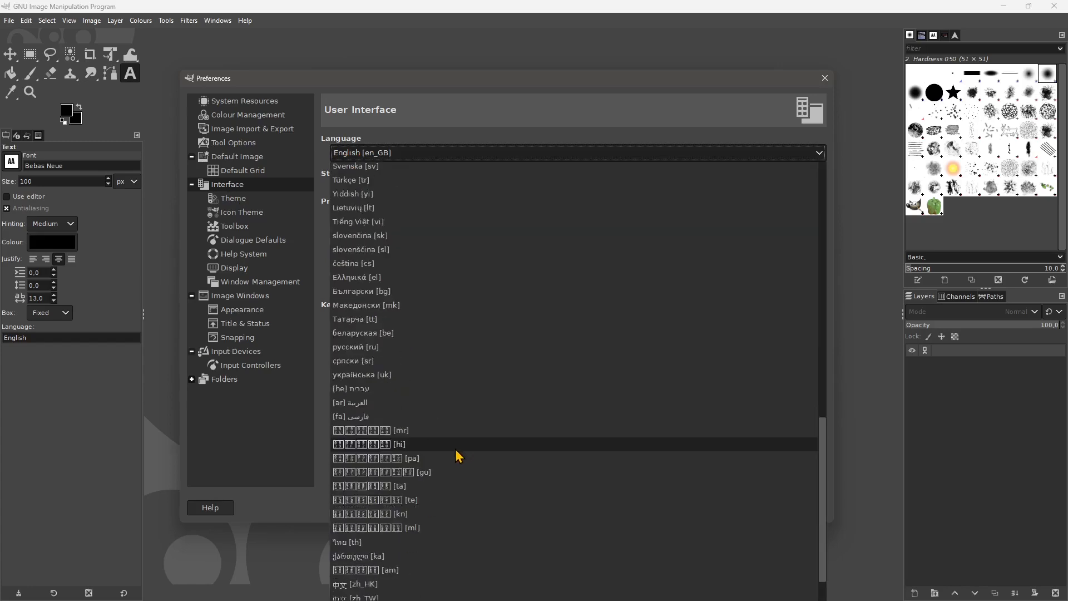
scroll(458, 455, up, 10)
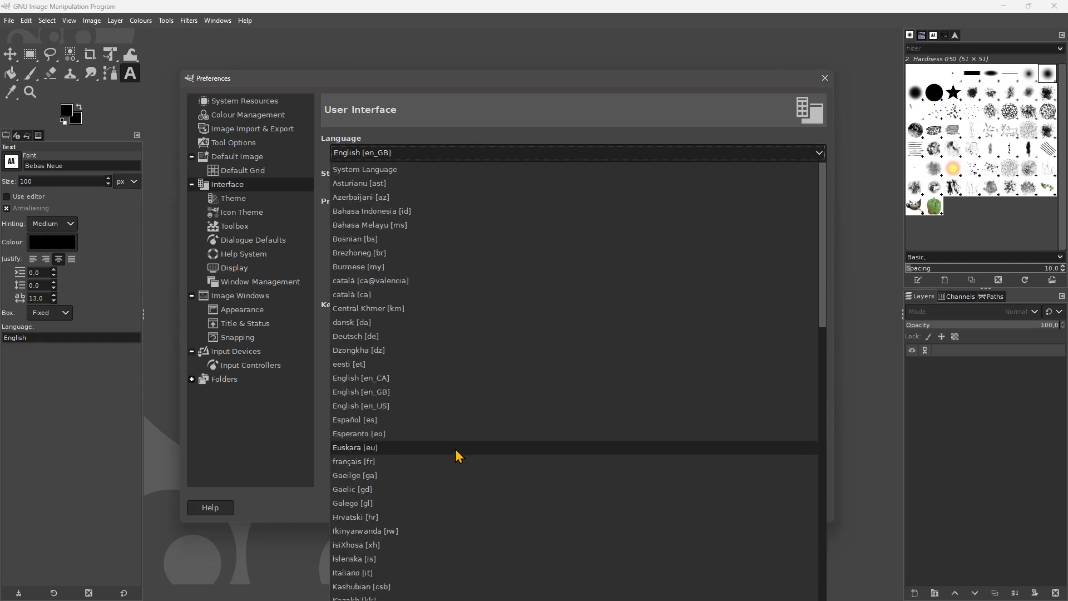
click(445, 168)
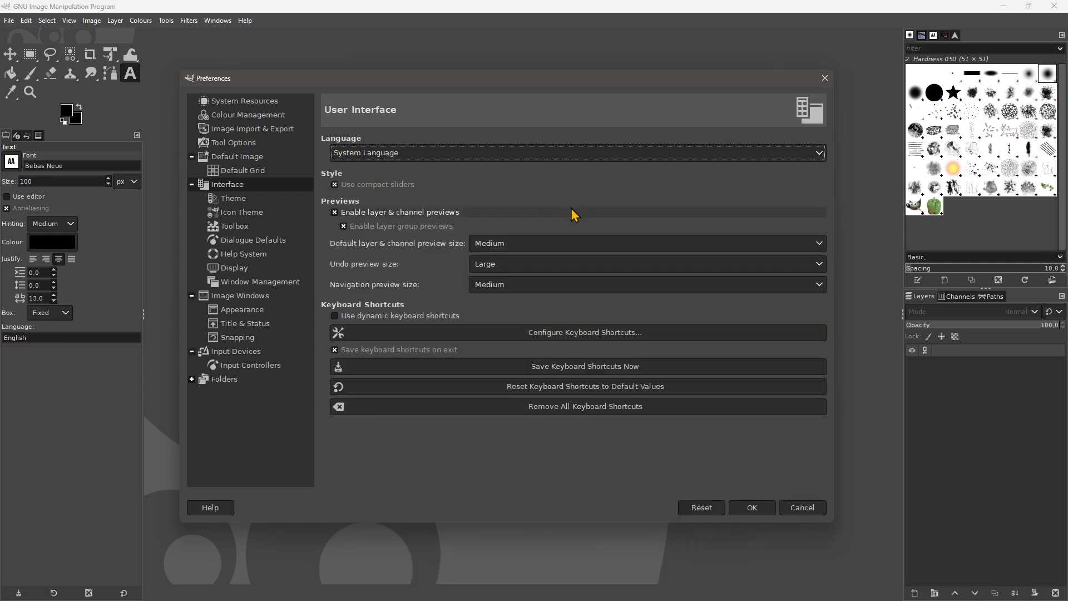
Set the interface language to English [en_GB]
click(357, 154)
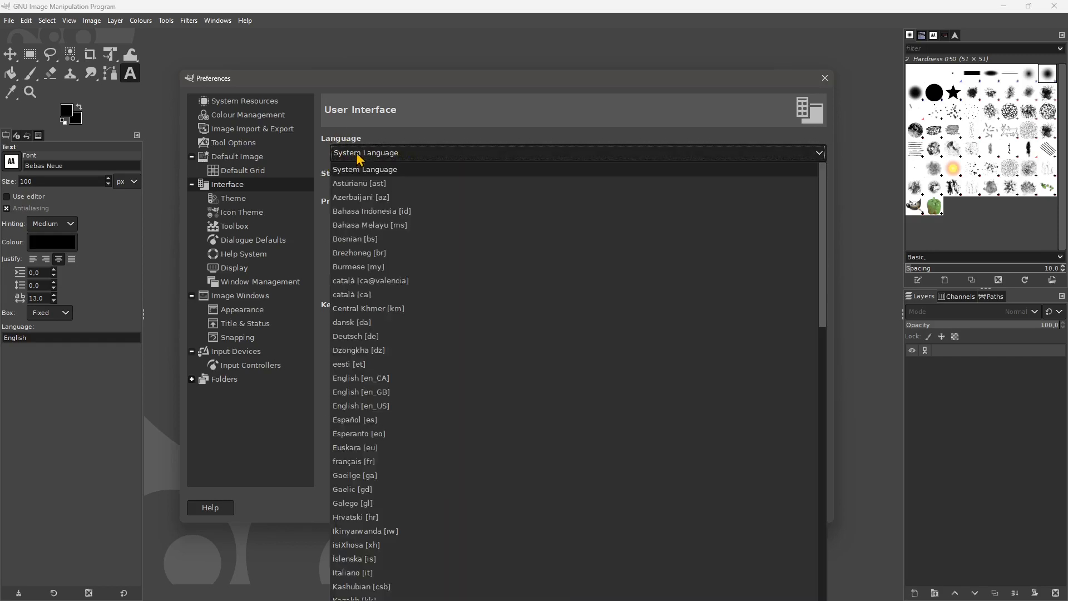
click(372, 395)
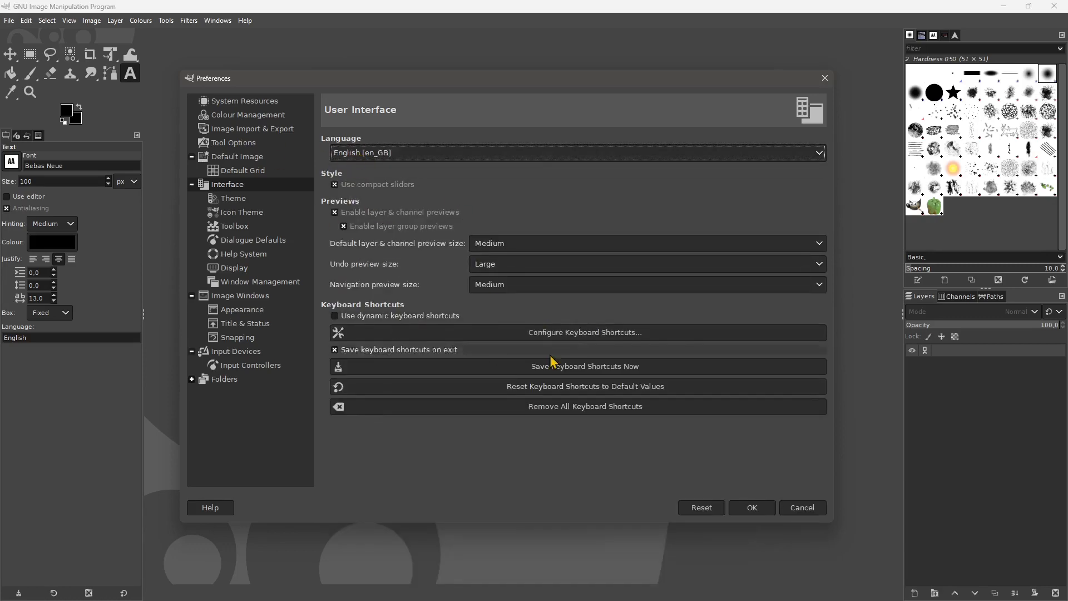
click(334, 179)
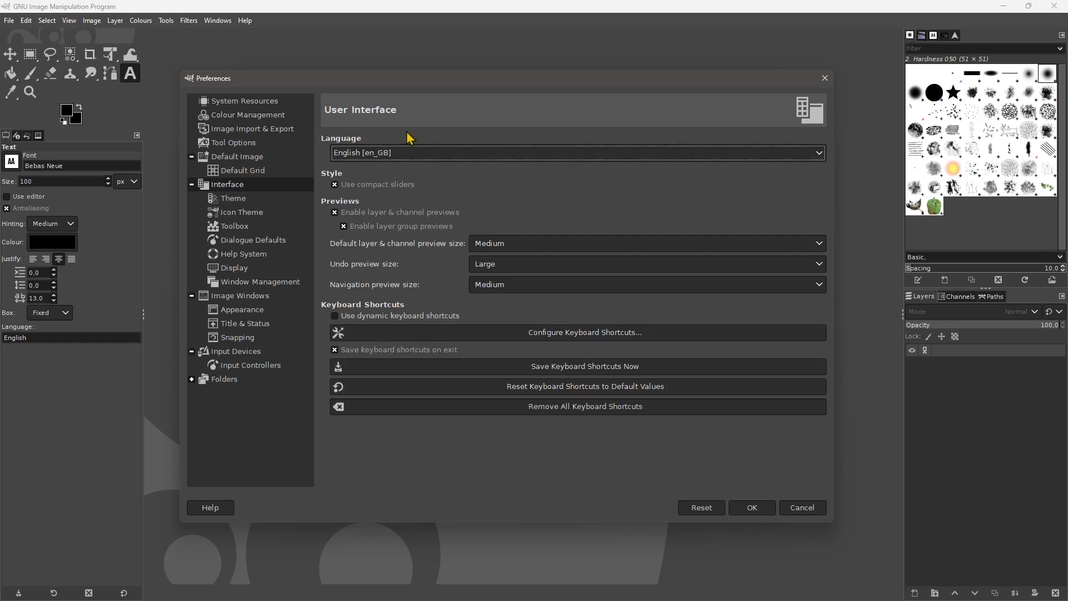
Reposition the Preferences dialog slightly and reset all preferences to their default values
mouse_move(399, 86)
mouse_down()
mouse_move(410, 65)
mouse_move(394, 90)
mouse_move(401, 79)
mouse_up()
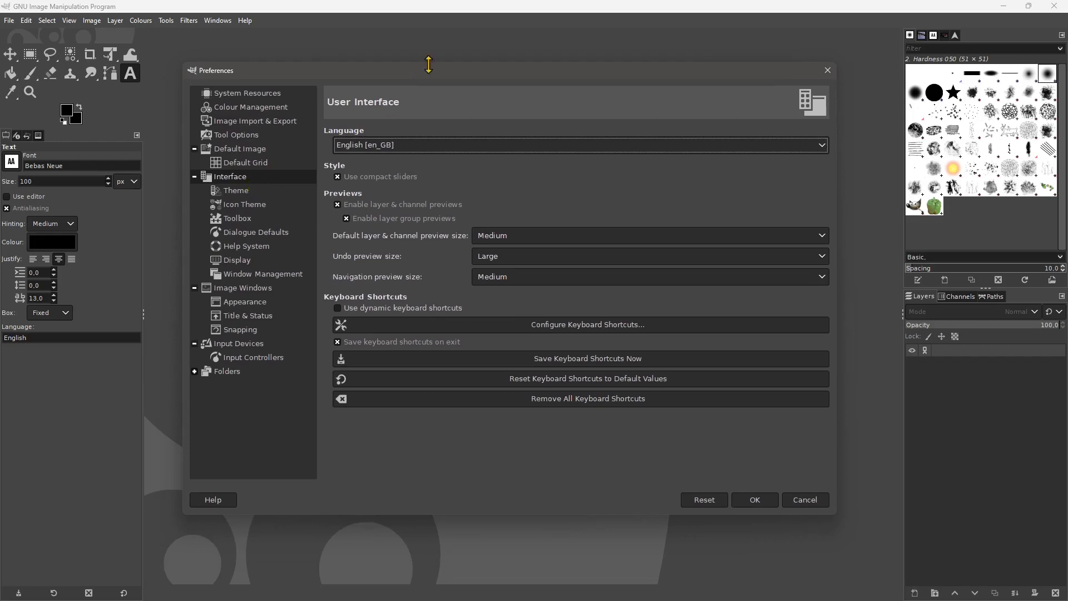
click(702, 501)
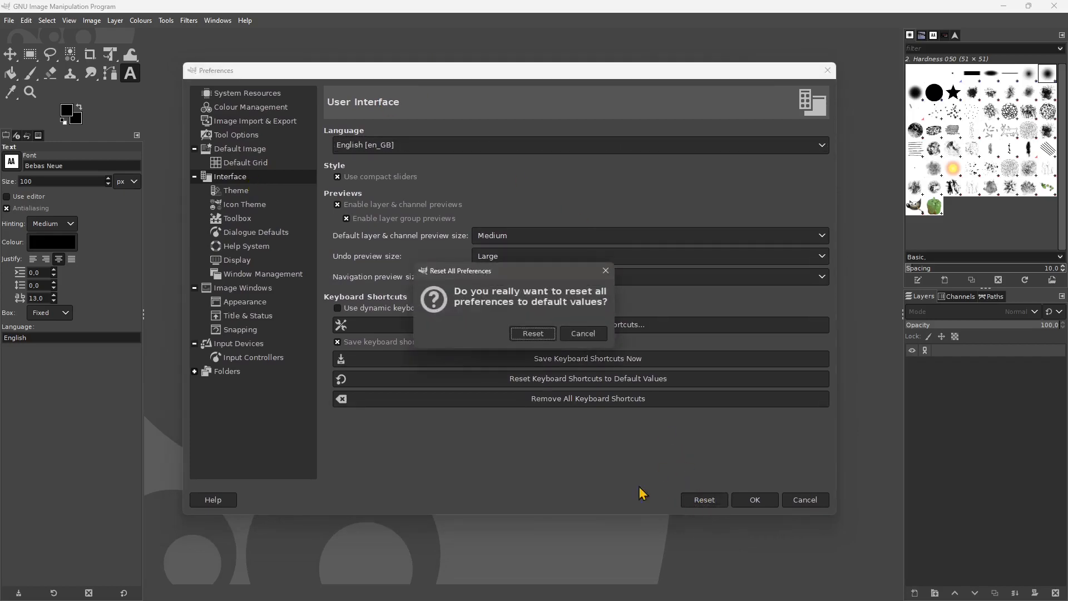
click(533, 334)
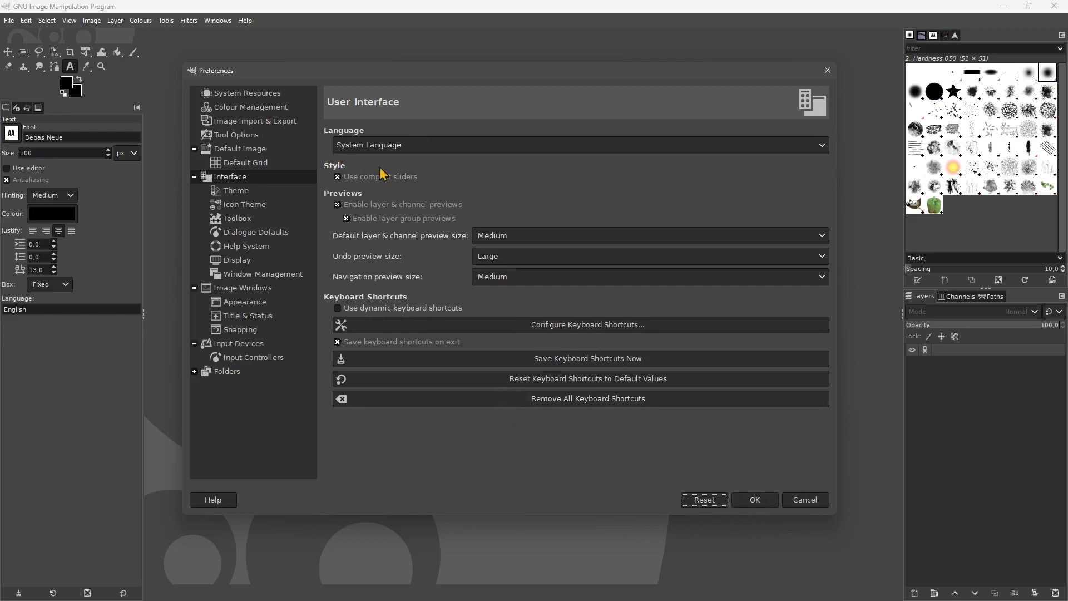
Set the interface language to Italiano [it], apply the preferences and dismiss the restart notice
click(388, 146)
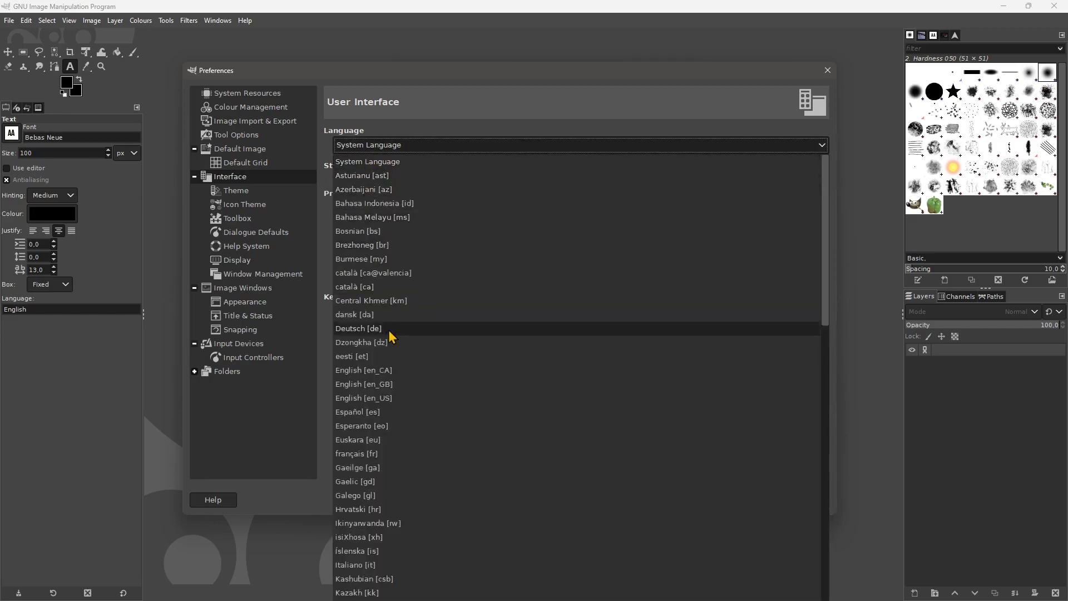
scroll(393, 365, down, 3)
scroll(393, 389, down, 6)
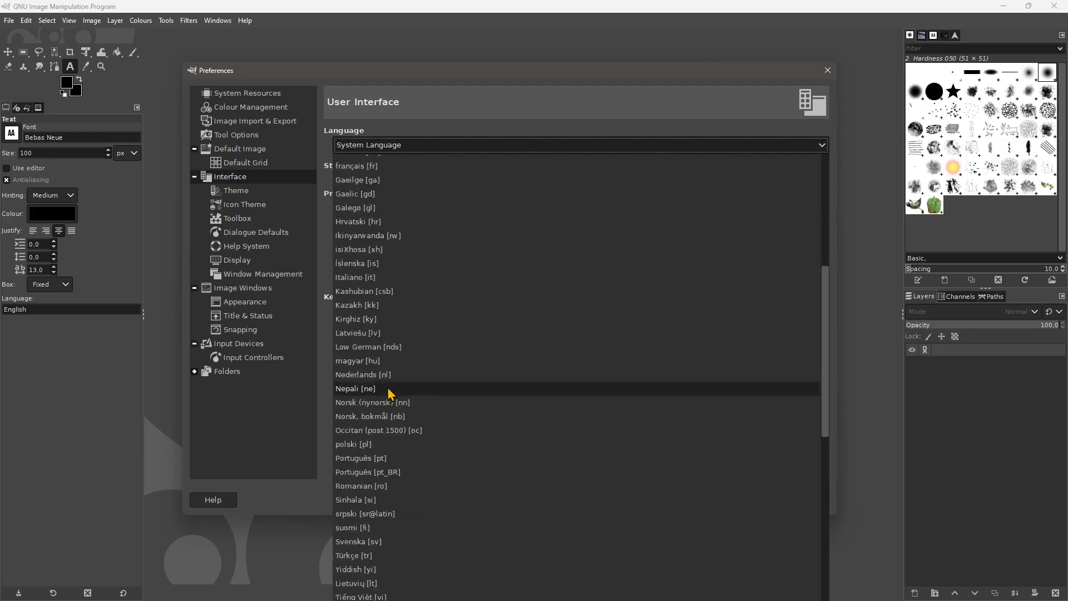
scroll(393, 394, down, 1)
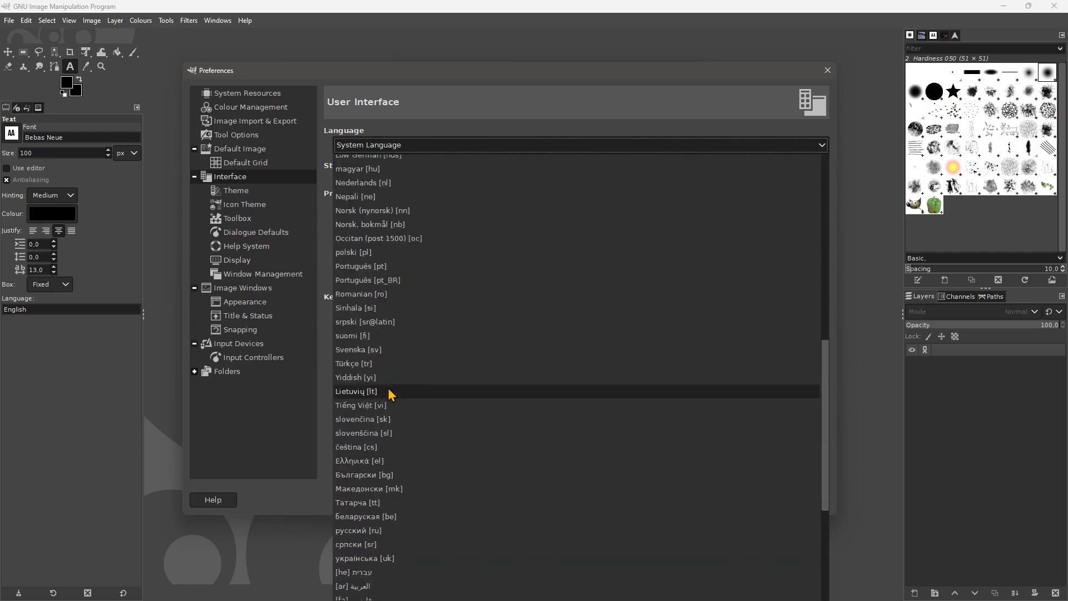
scroll(392, 394, up, 3)
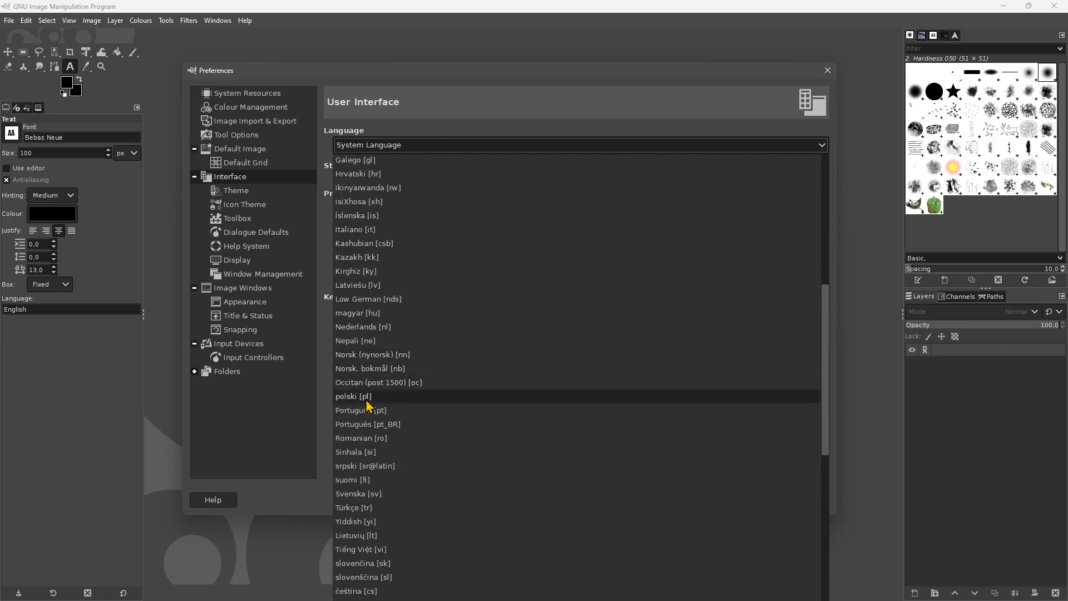
scroll(369, 479, up, 3)
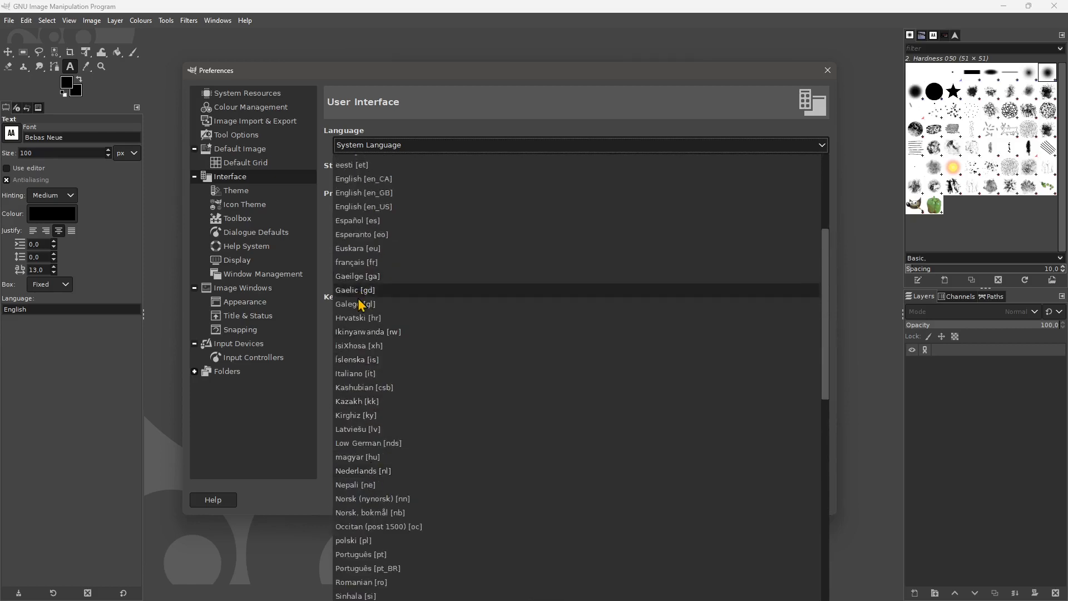
scroll(361, 304, up, 2)
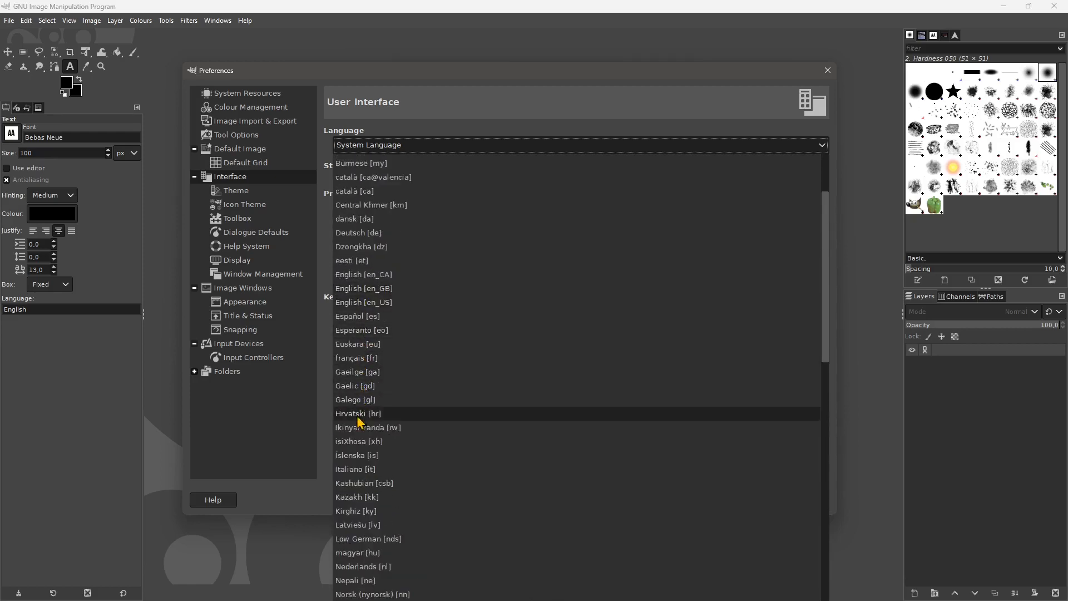
scroll(359, 423, down, 1)
click(360, 428)
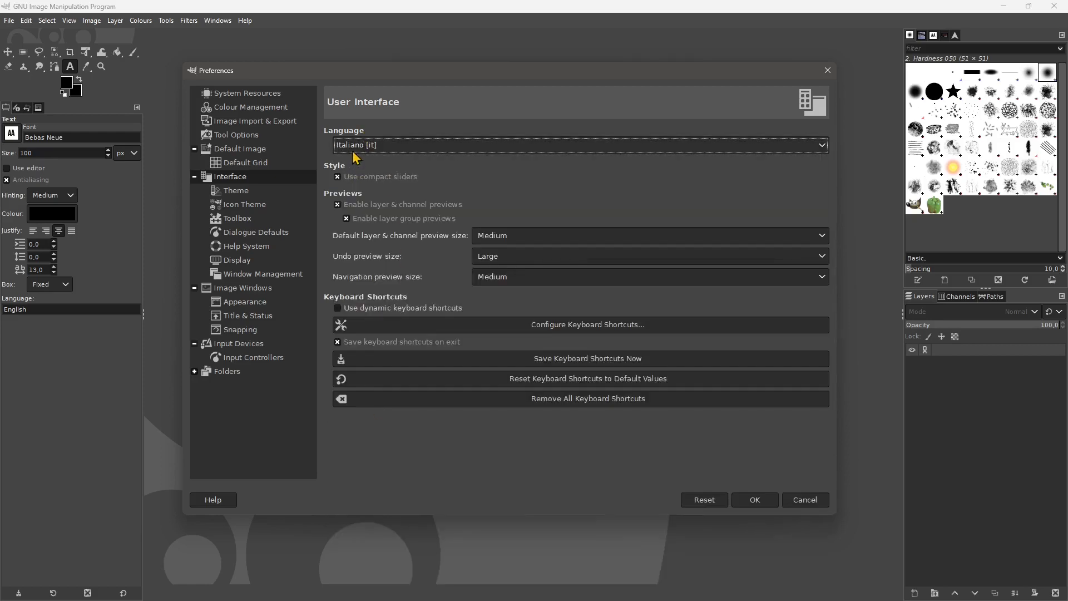
click(755, 500)
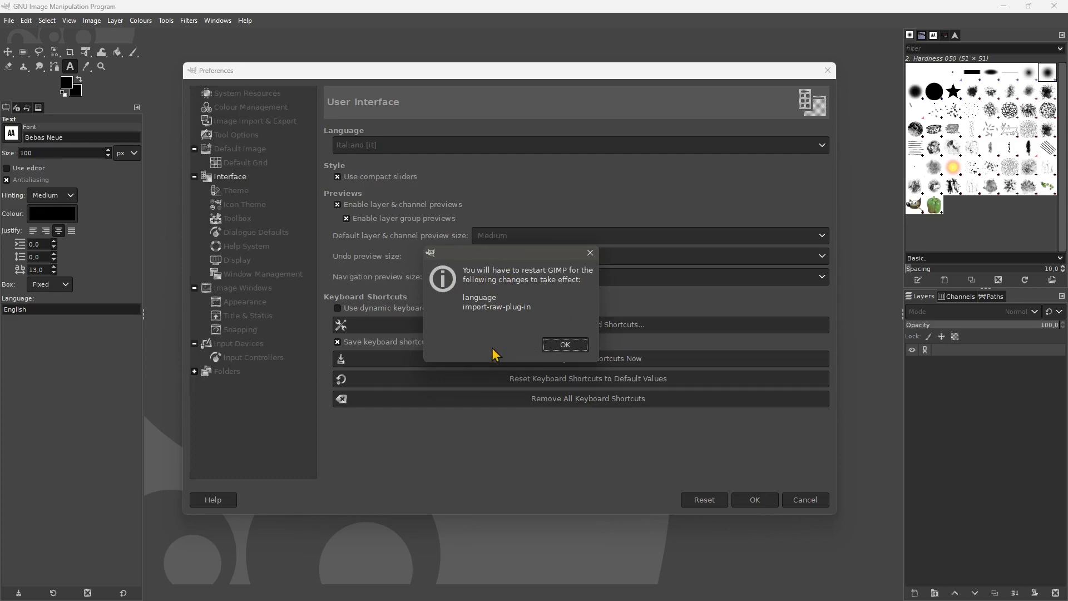
click(590, 253)
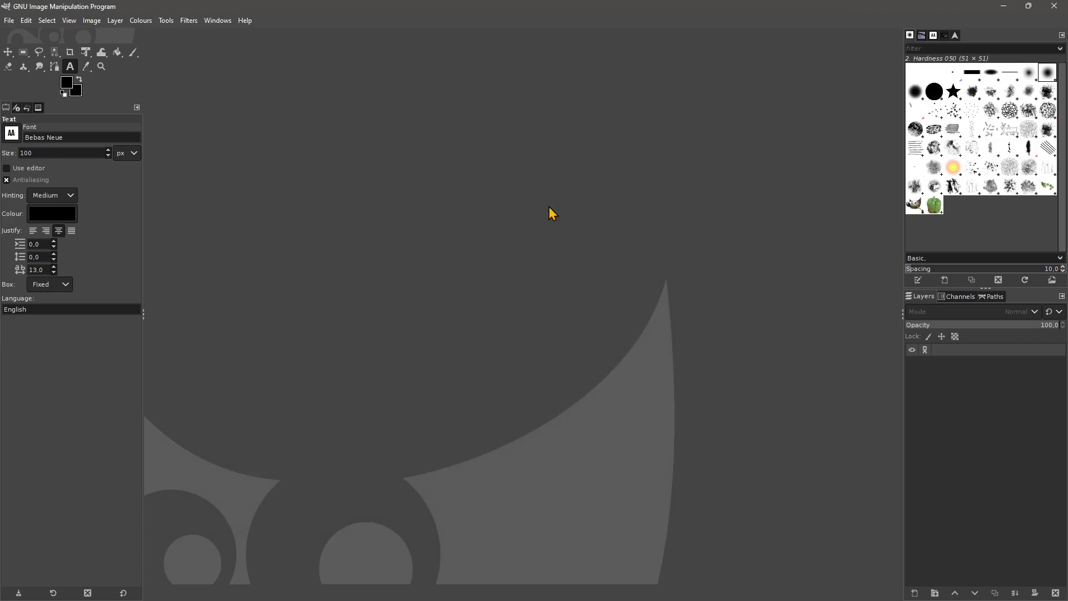
Reopen Preferences and bring up the Interface page with the language setting
click(27, 21)
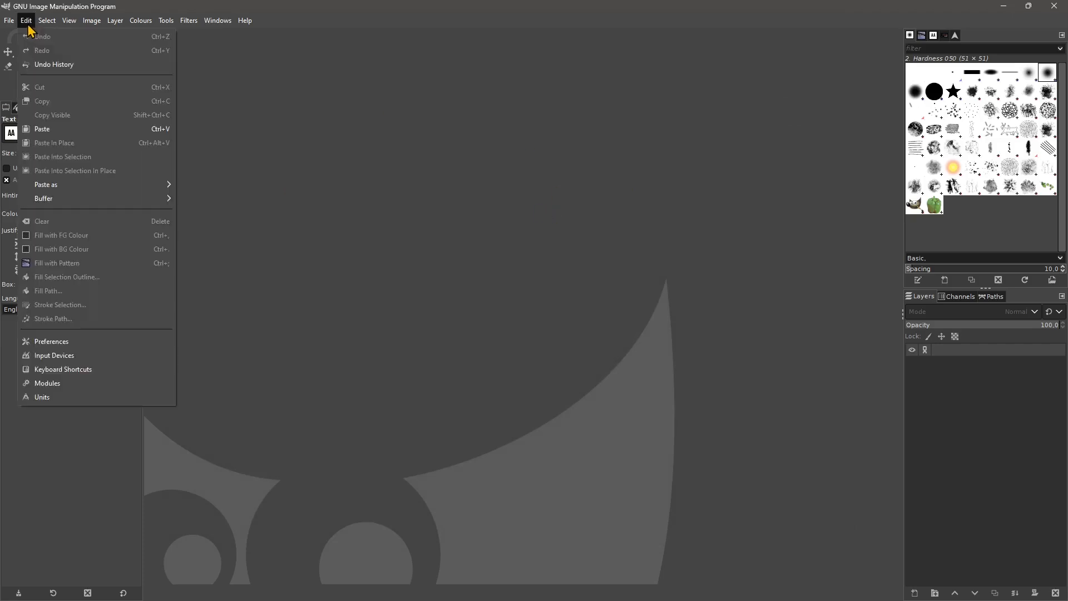
click(72, 341)
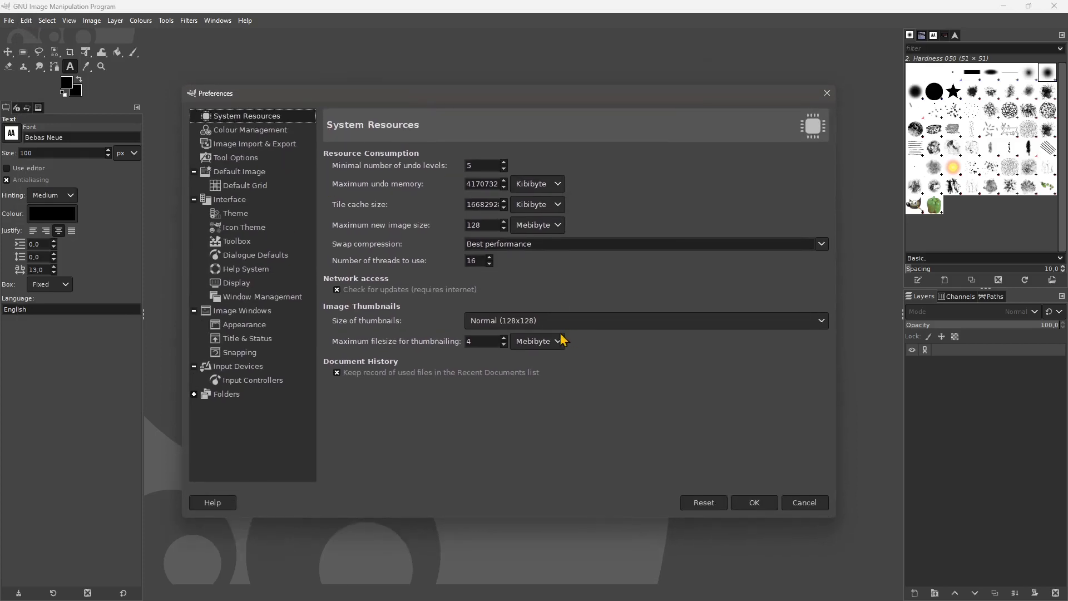
click(226, 203)
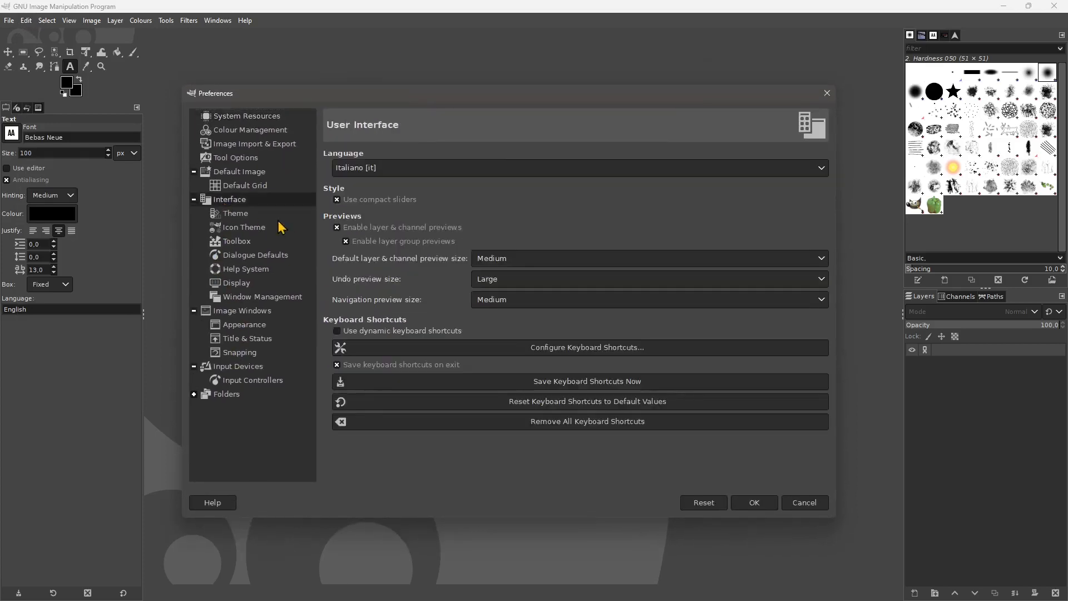
Set the interface language to System Language and reset all preferences to their default values
click(363, 174)
click(357, 182)
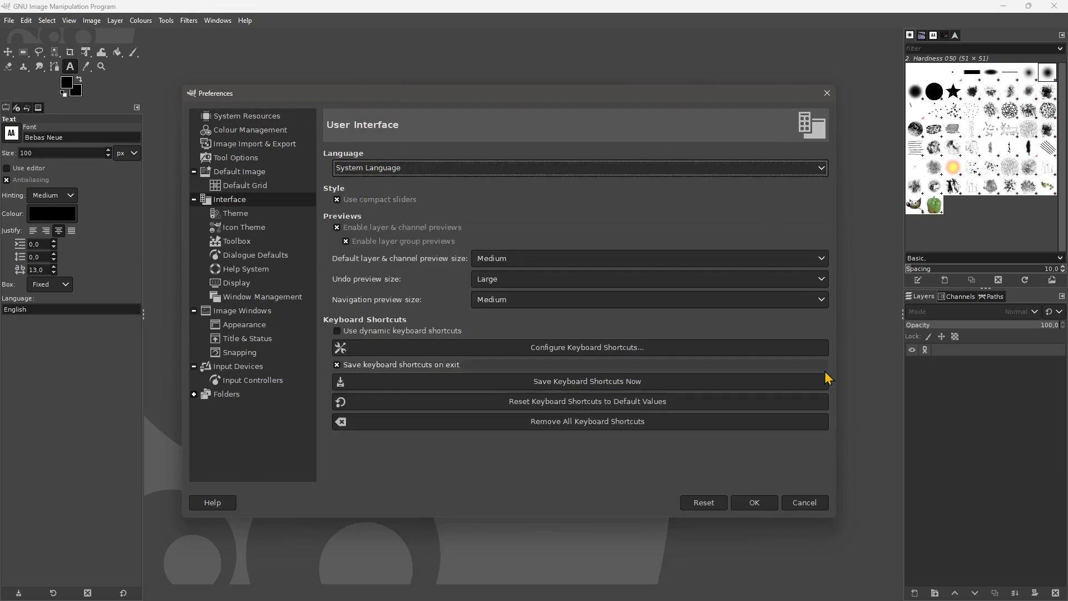
click(714, 509)
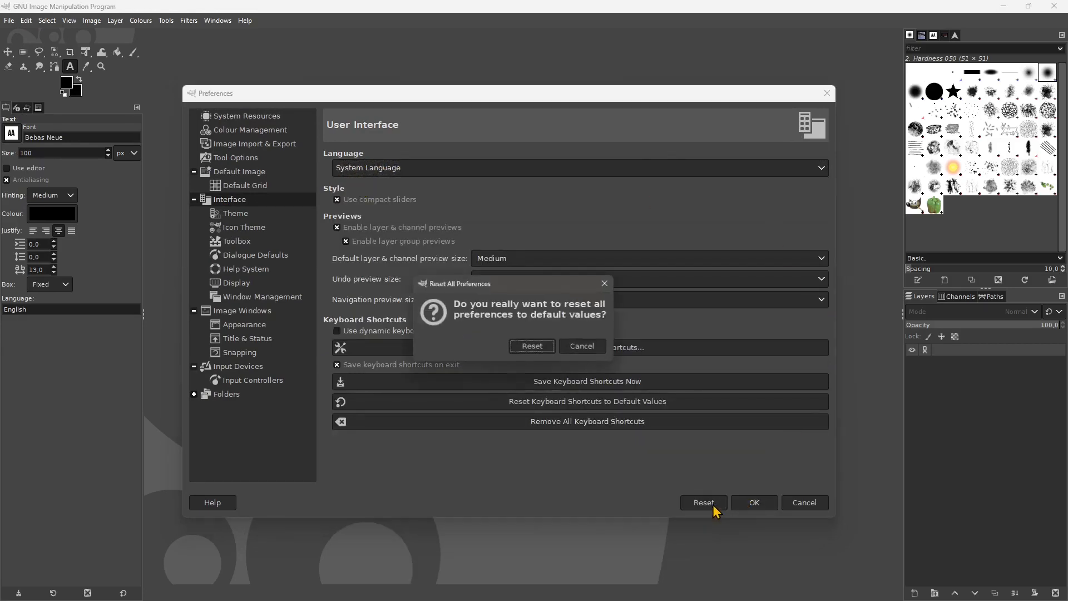
click(556, 349)
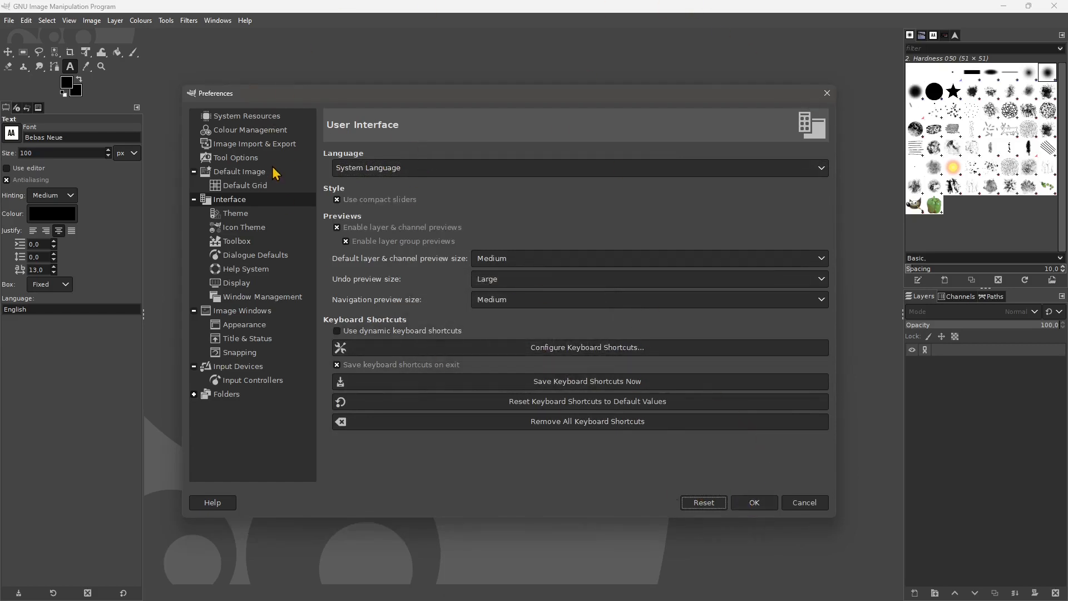
Try the Gray, Light and System interface themes one after another
click(243, 215)
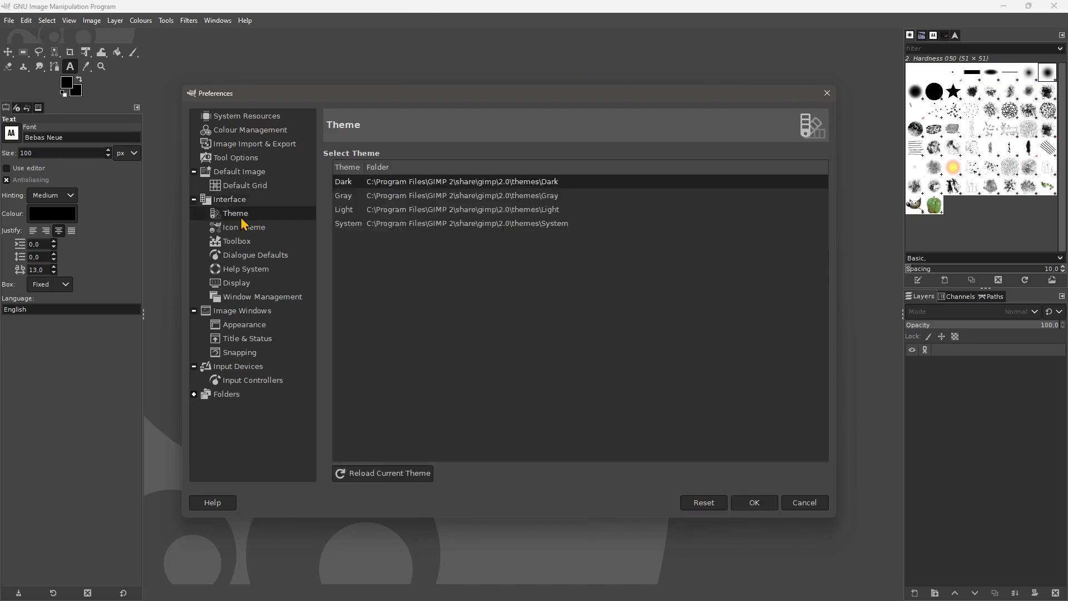
click(234, 201)
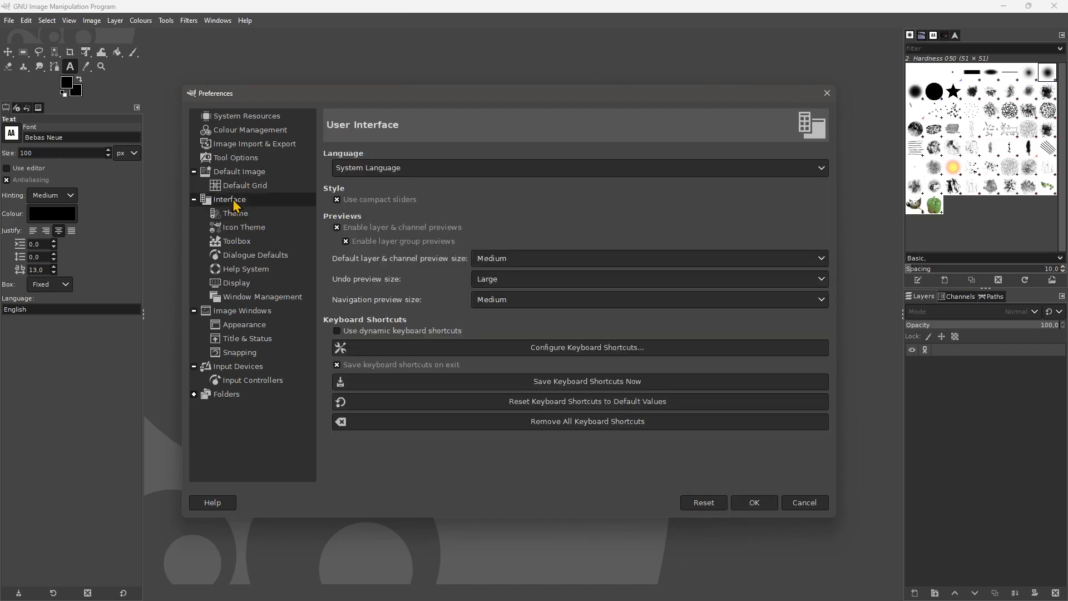
click(233, 216)
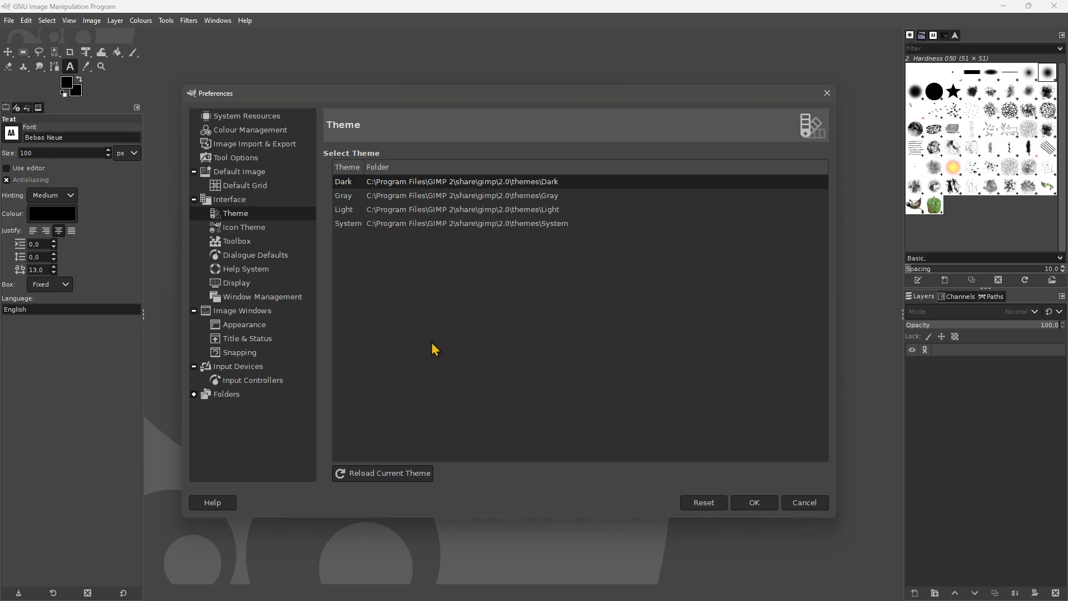
click(347, 208)
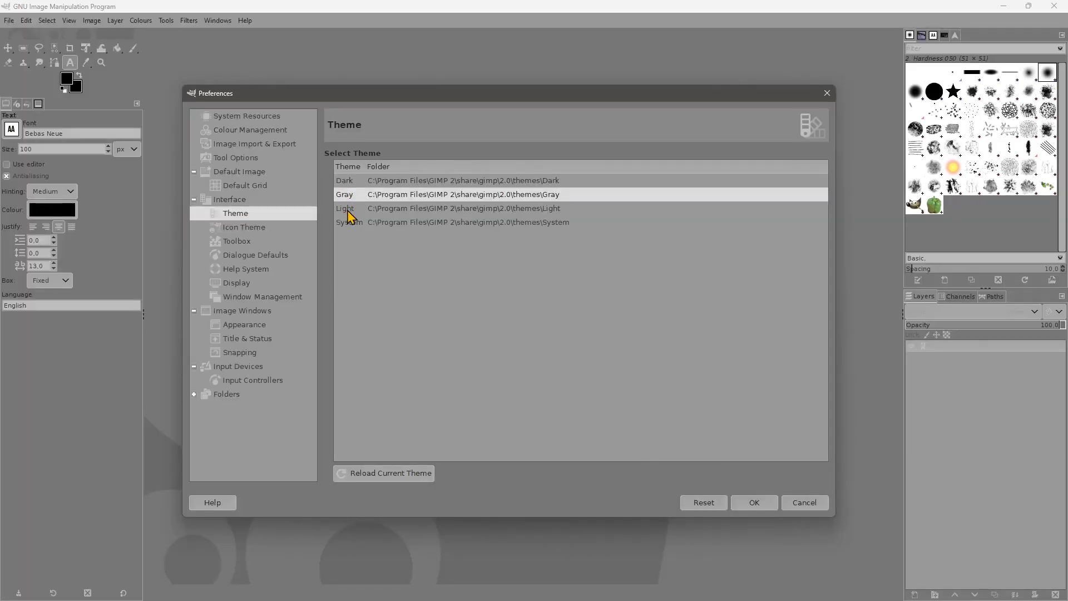
click(347, 209)
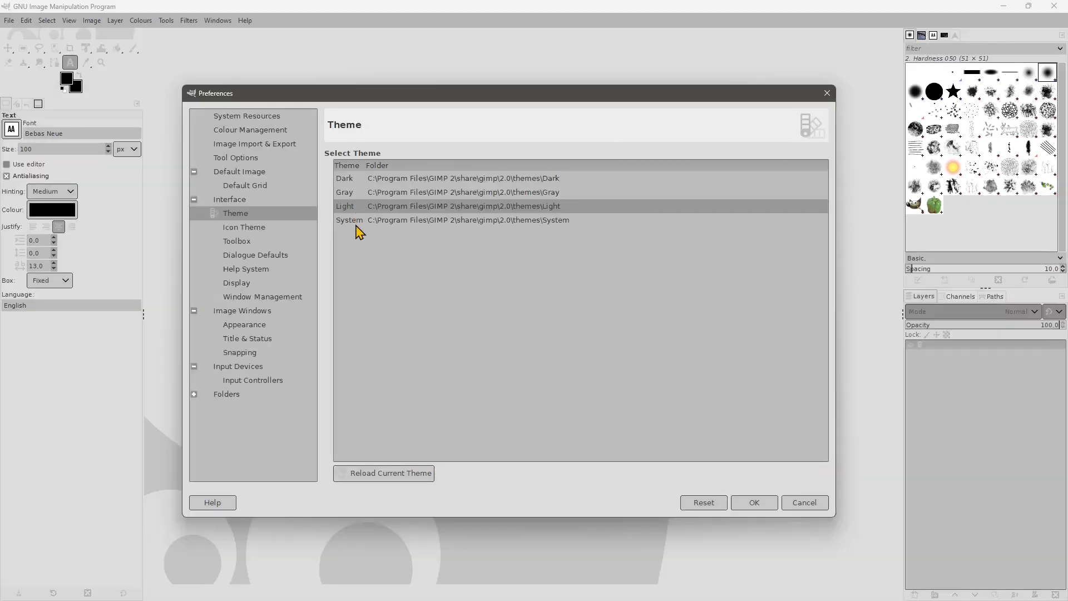
click(356, 223)
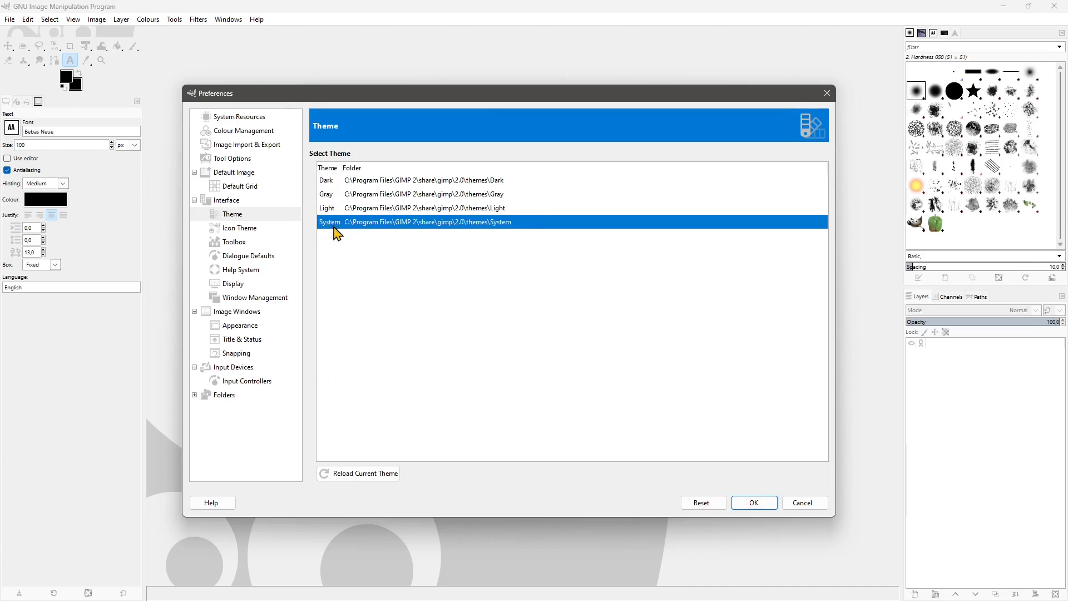
Try the Symbolic-Inverted, Symbolic-Inverted-High-Contrast, Color and Legacy icon themes in turn
click(236, 233)
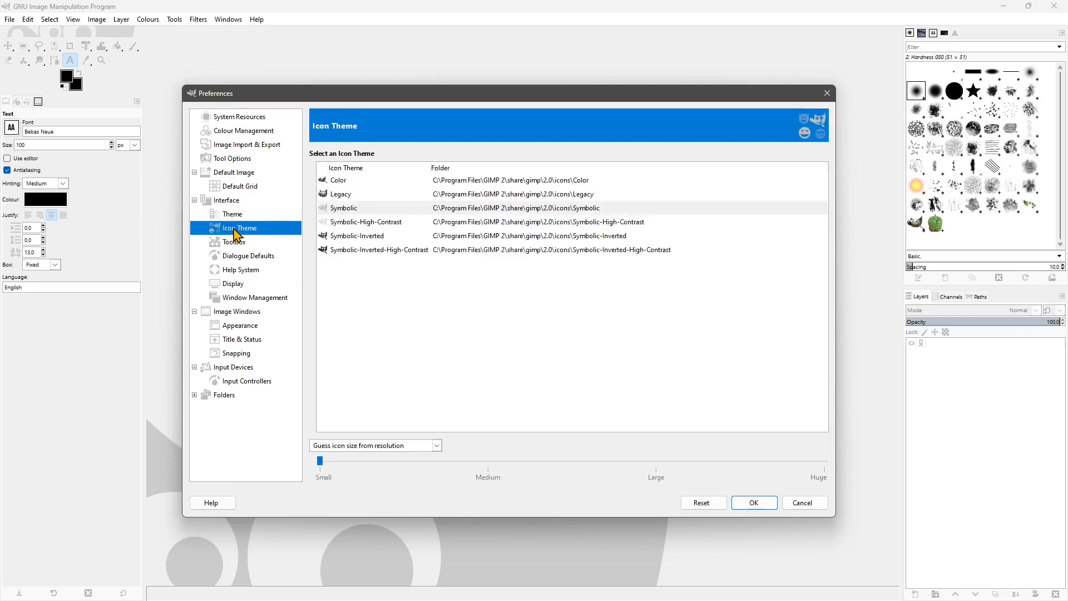
click(348, 244)
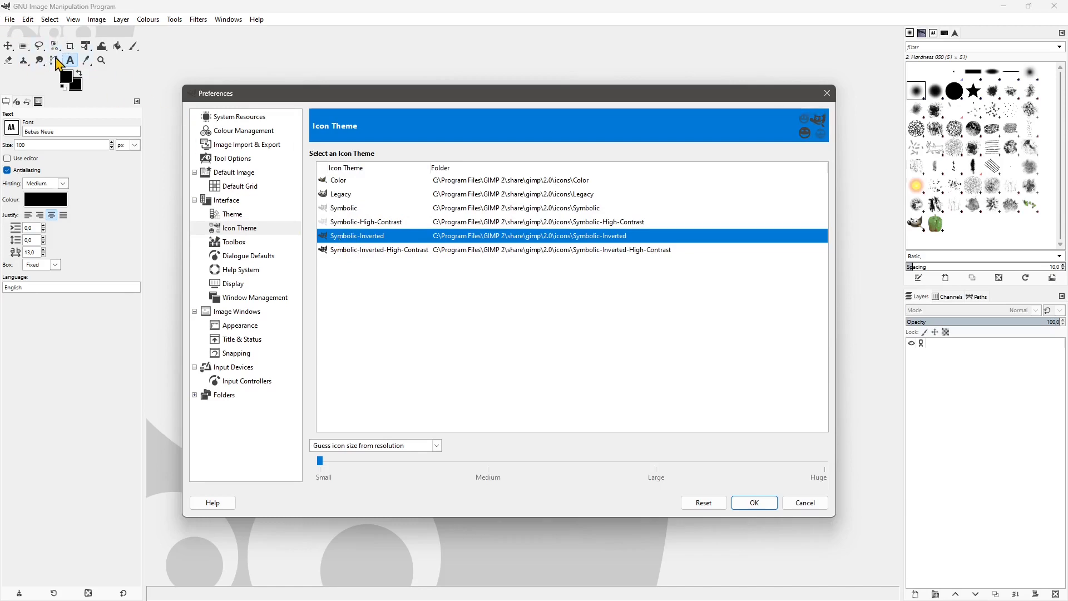
click(360, 252)
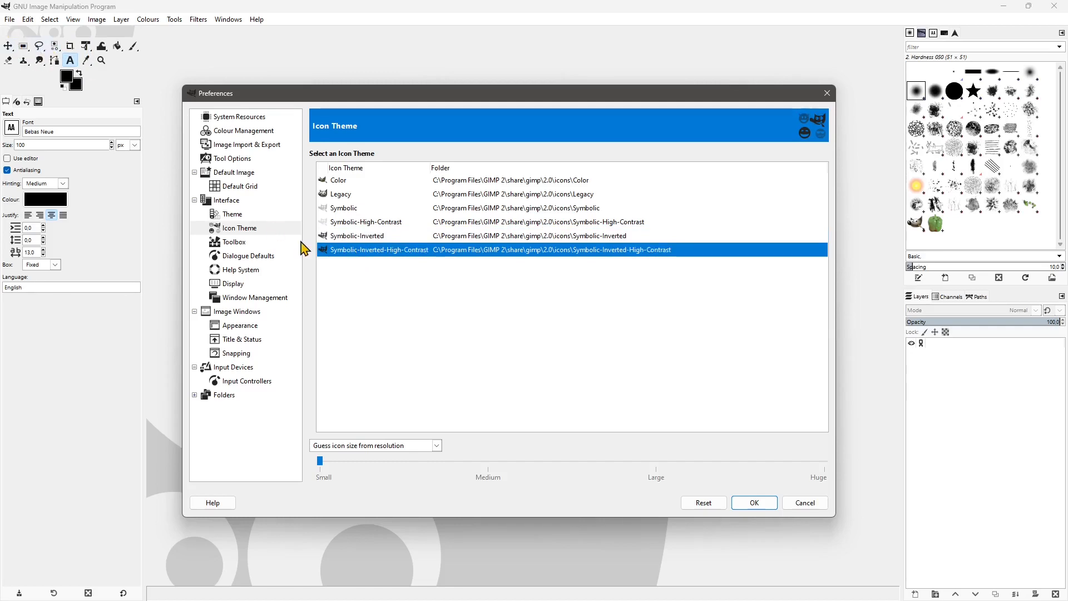
click(338, 181)
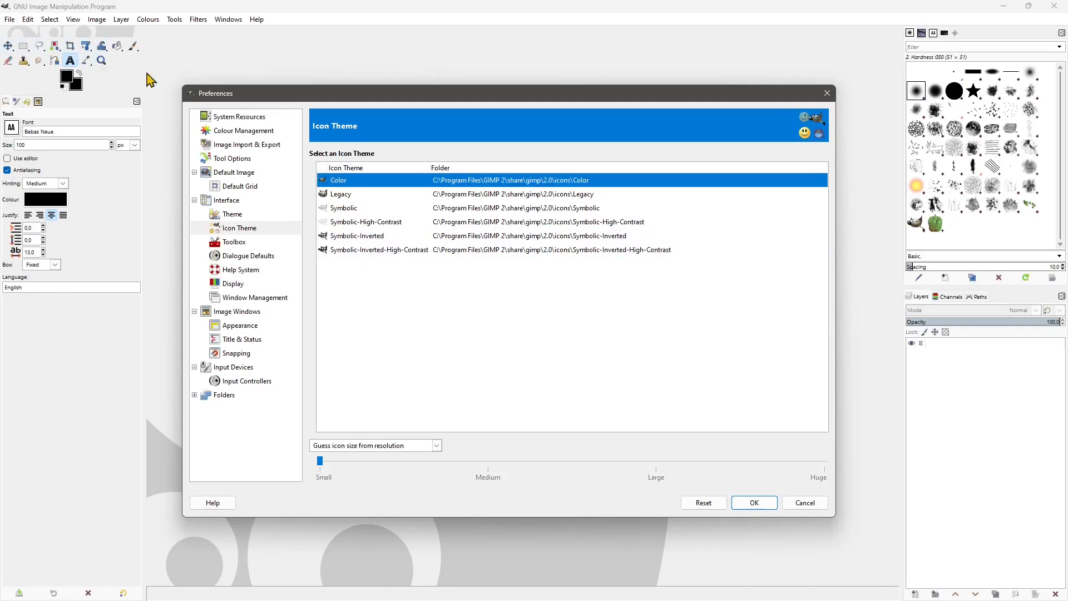
click(340, 196)
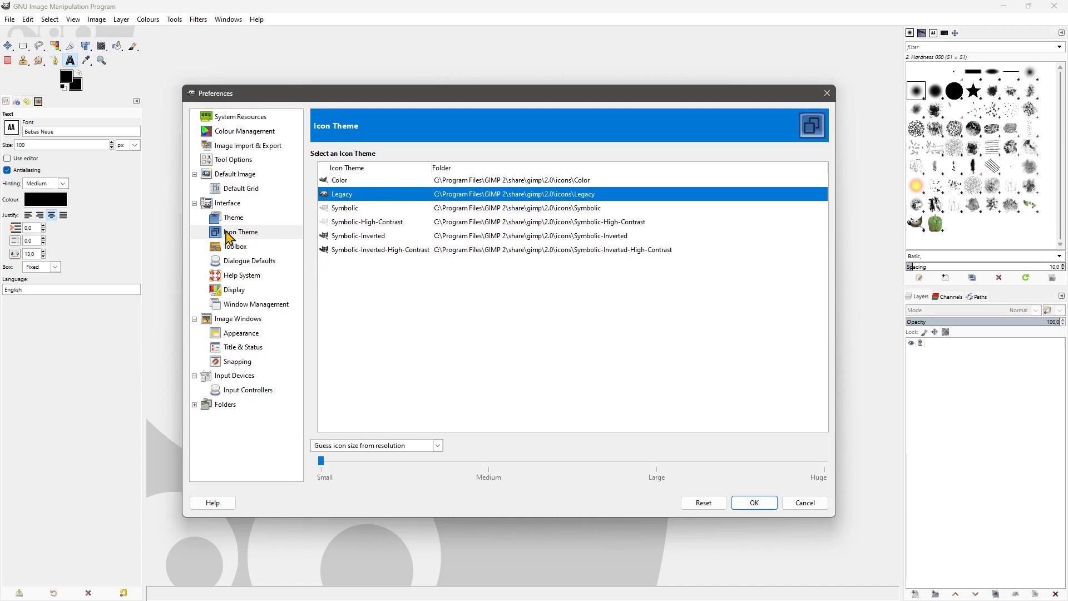
Reset all preferences to their defaults to restore the original theme and icons
click(701, 503)
click(506, 349)
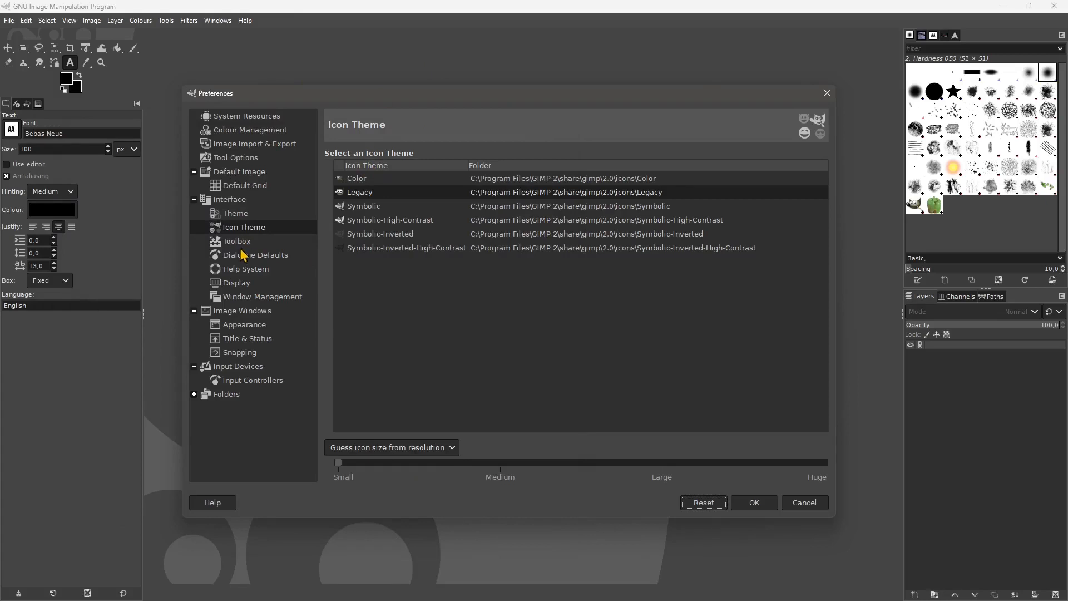
Turn off the GIMP logo drag-and-drop target in the Toolbox preferences and look through the tools configuration list
click(251, 218)
click(246, 242)
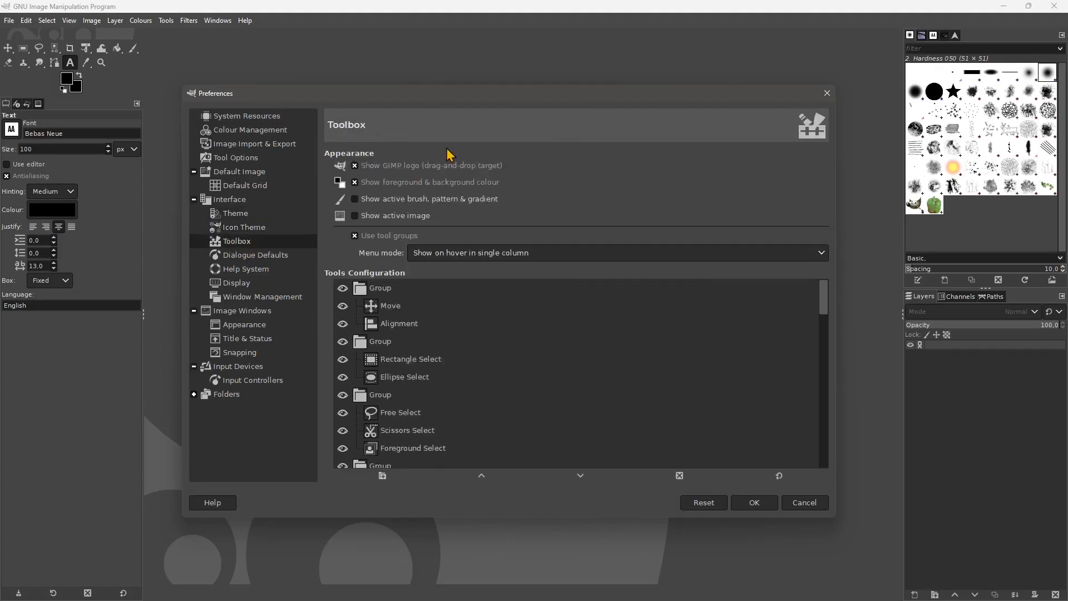
click(354, 166)
click(354, 166)
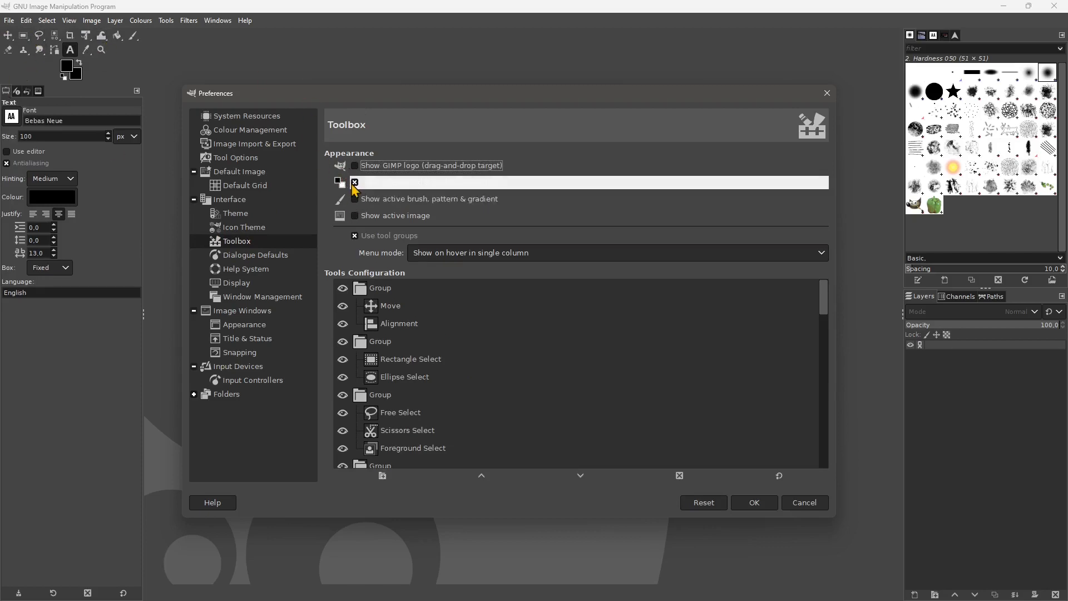
scroll(490, 389, down, 1)
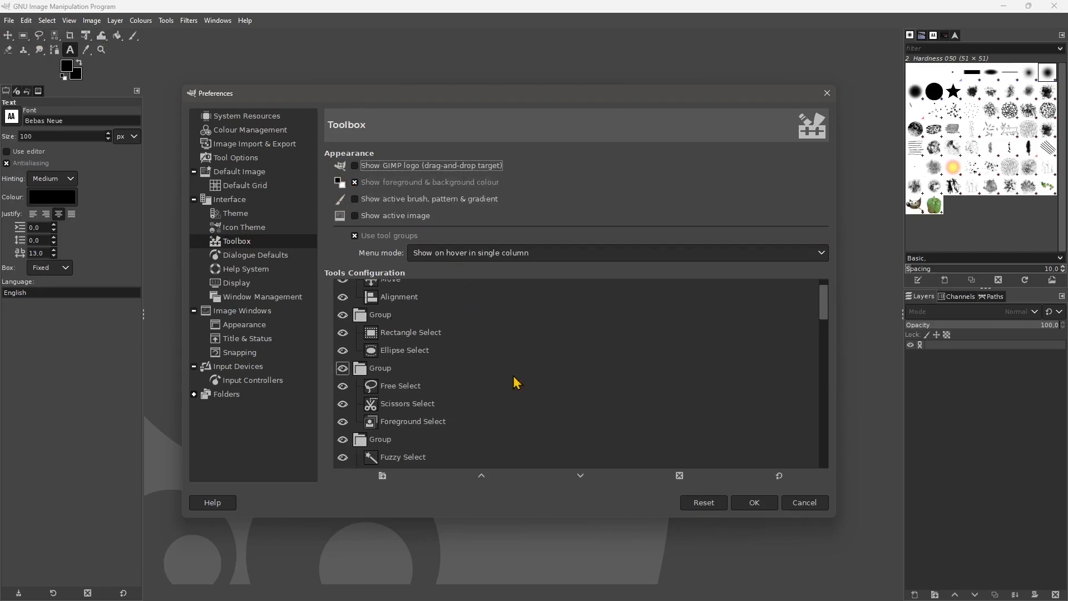
scroll(515, 385, down, 8)
Set both the default layer and channel preview size and the navigation preview size to Large
click(229, 199)
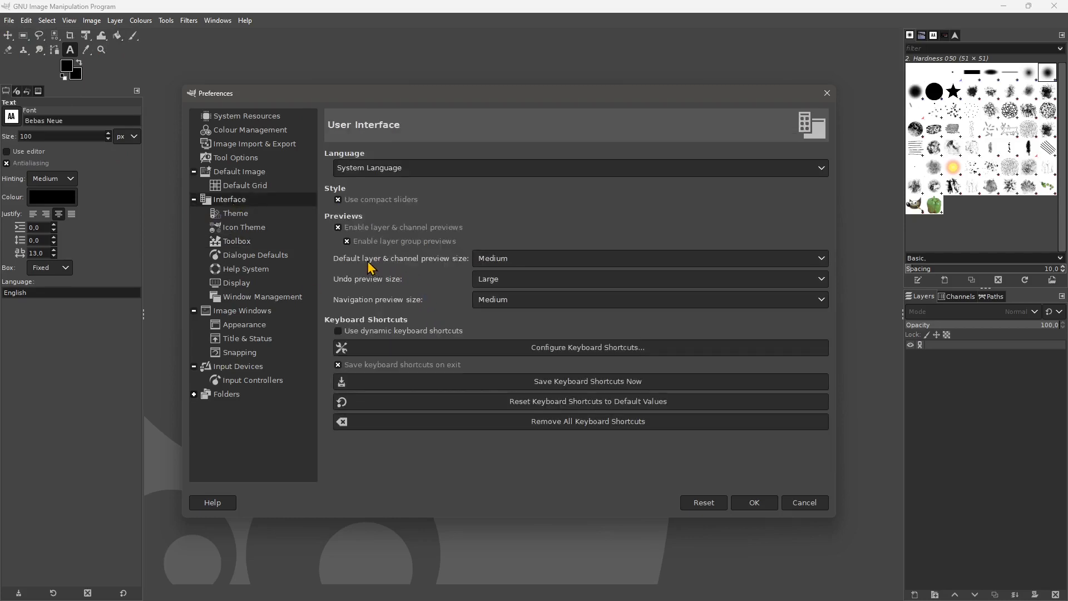
click(492, 260)
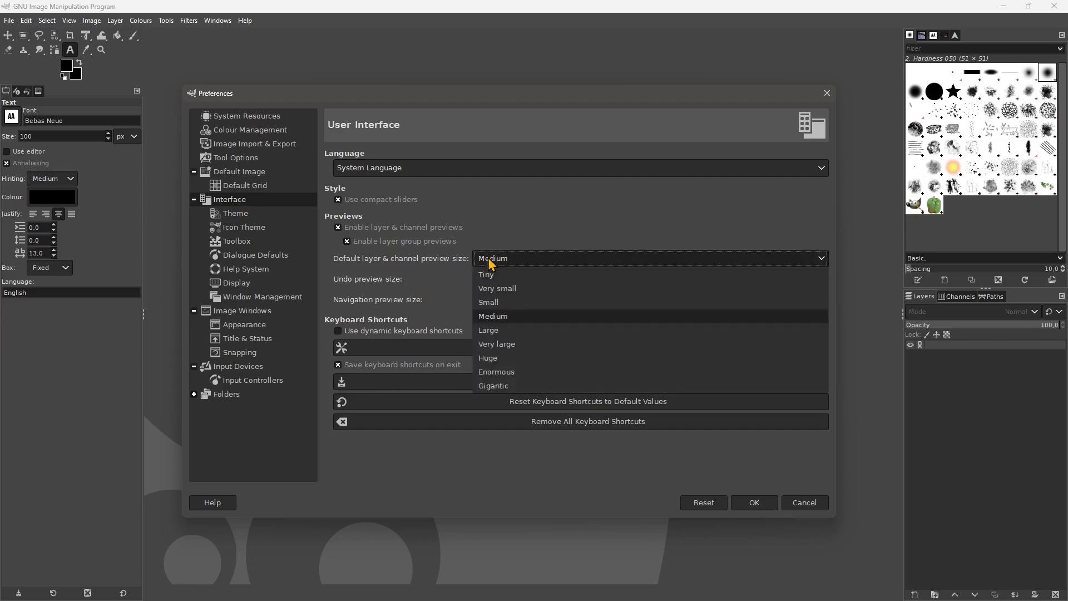
click(490, 334)
click(491, 301)
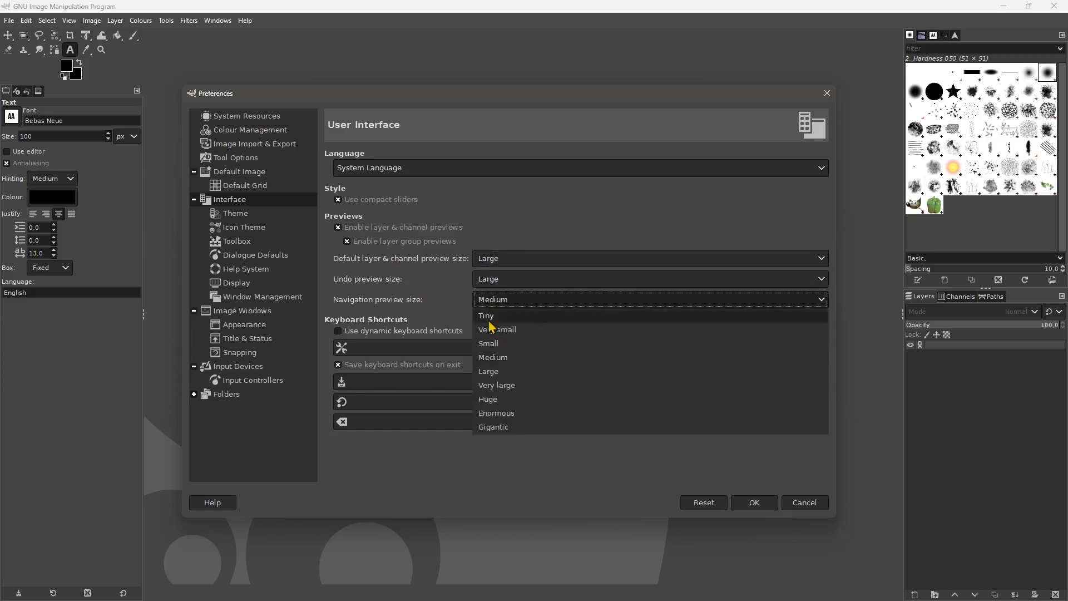
click(490, 375)
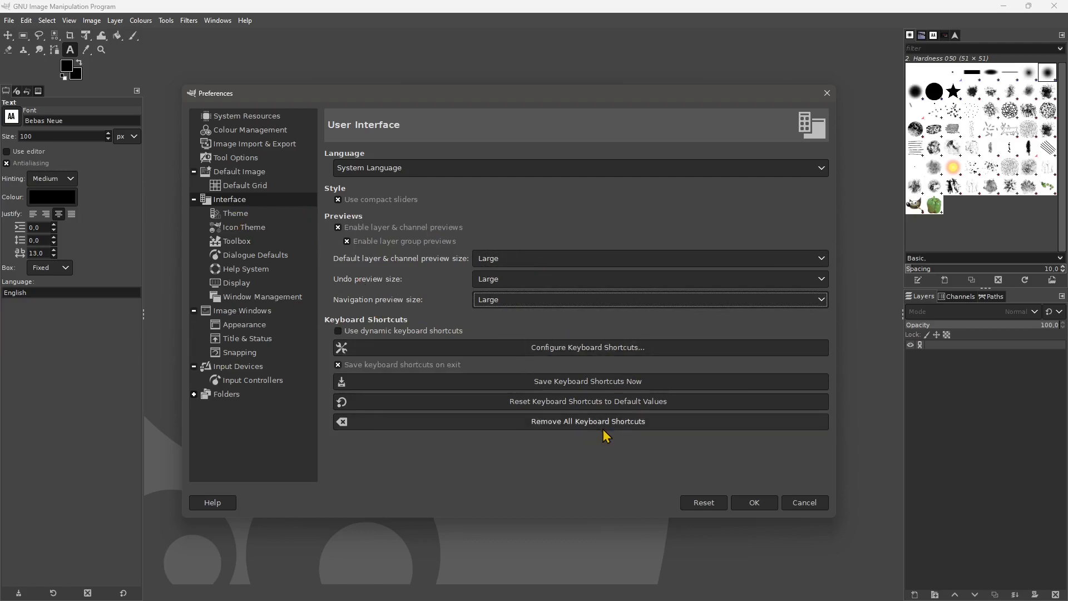
Apply the changed preferences and dismiss the restart notice
click(235, 216)
click(239, 202)
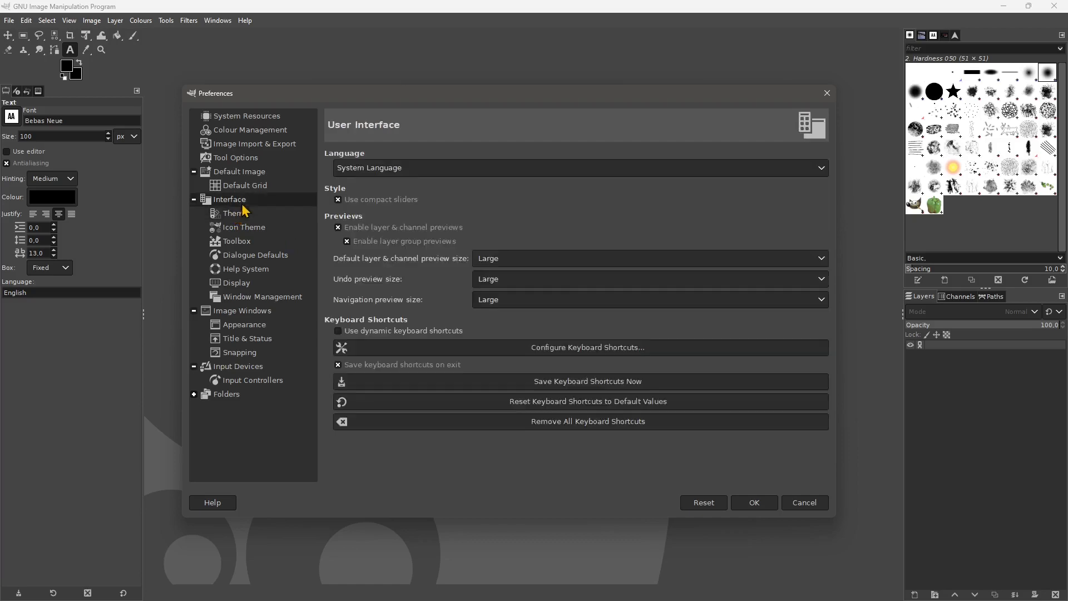
click(751, 507)
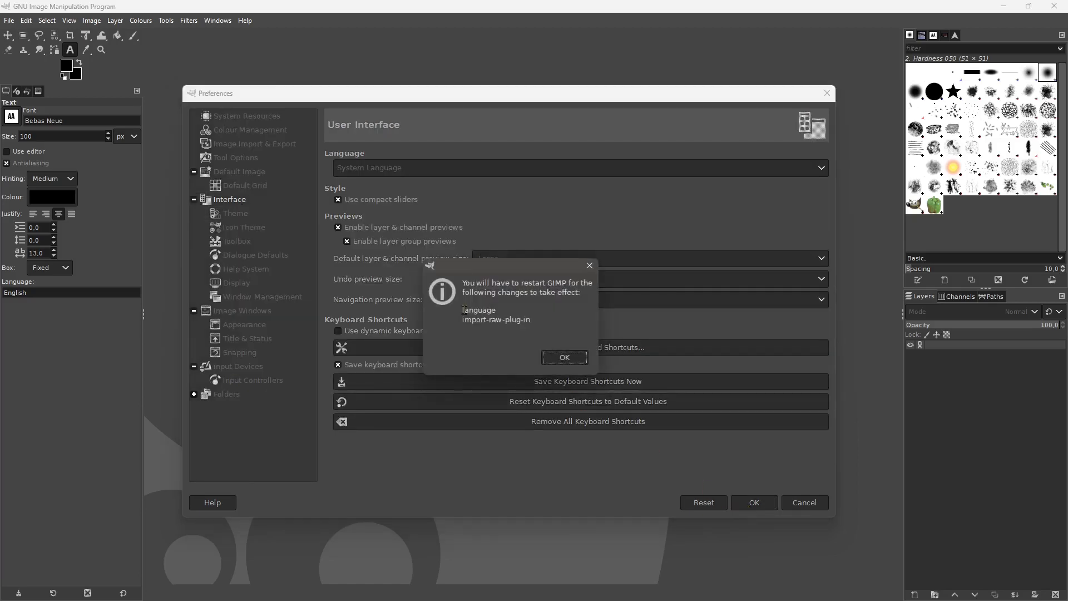
click(590, 266)
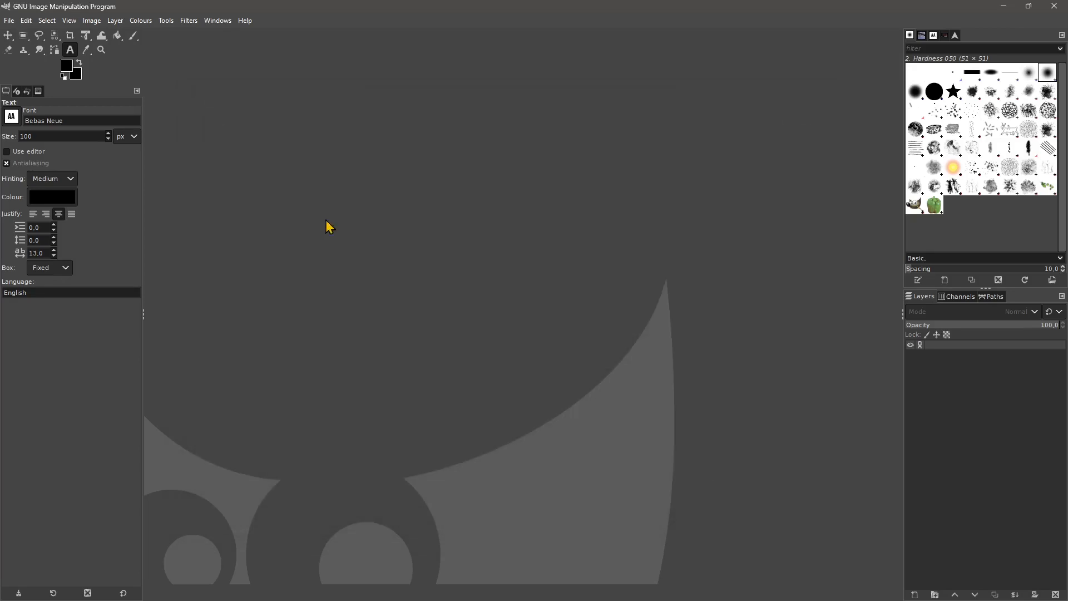
Reopen Preferences and review the Toolbox, Dialogue Defaults, Help System, Display and Window Management settings
click(26, 20)
click(58, 346)
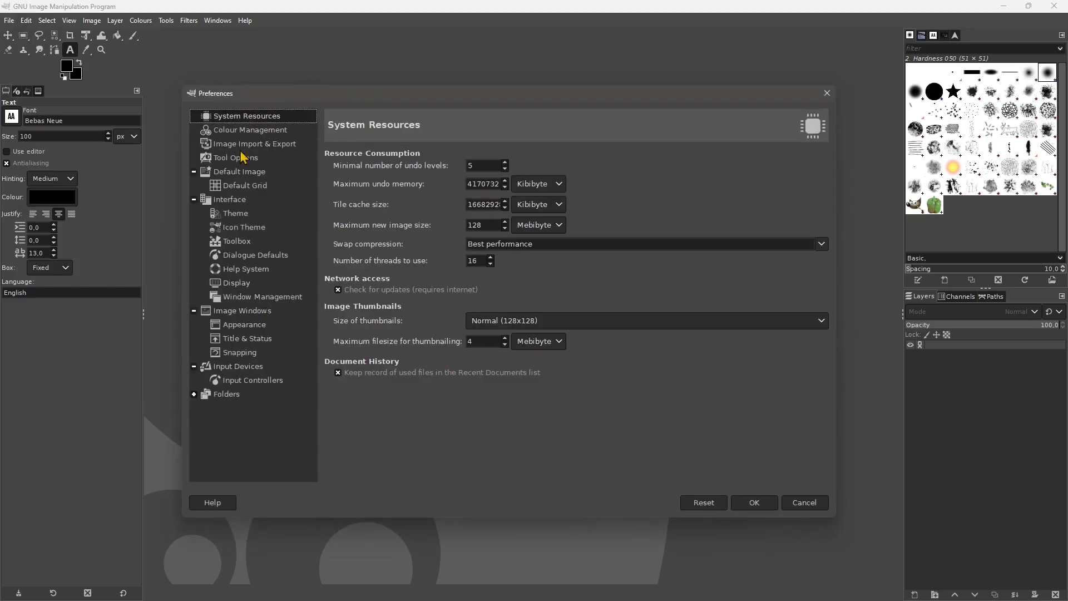
click(236, 242)
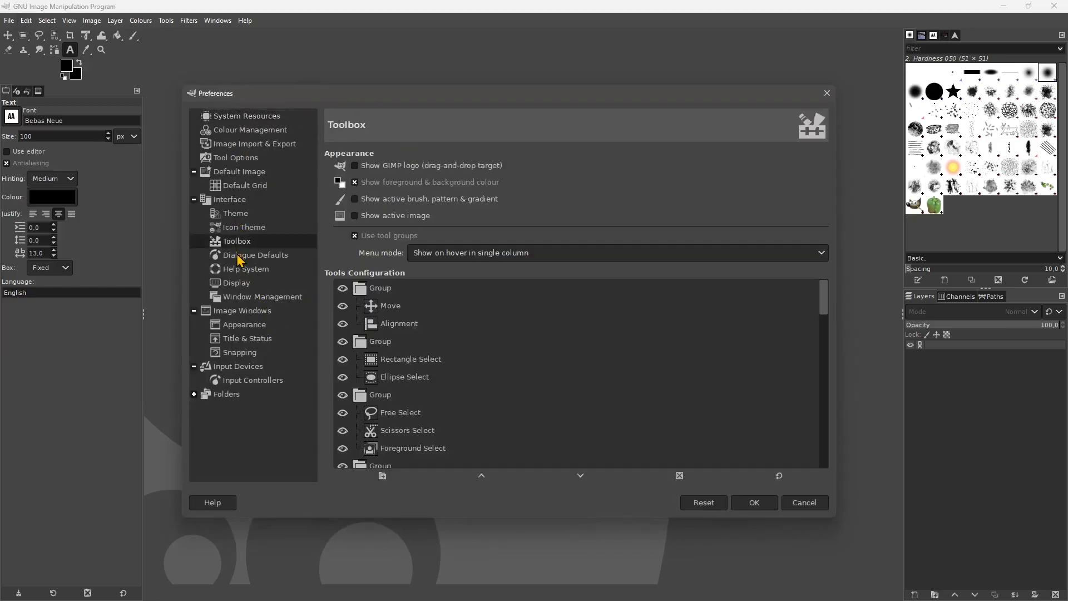
click(257, 259)
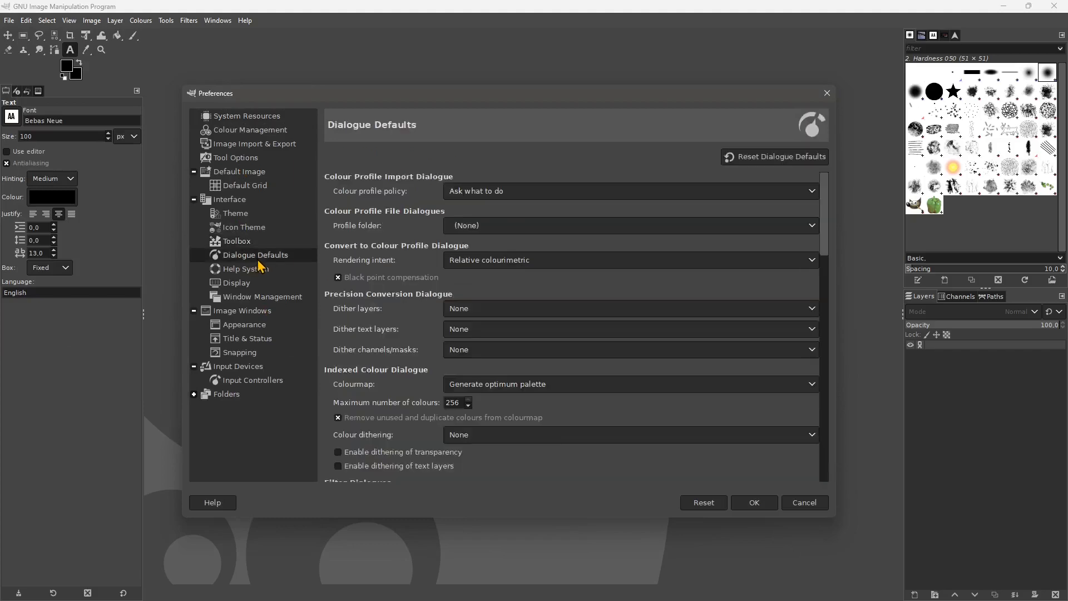
click(255, 271)
click(240, 285)
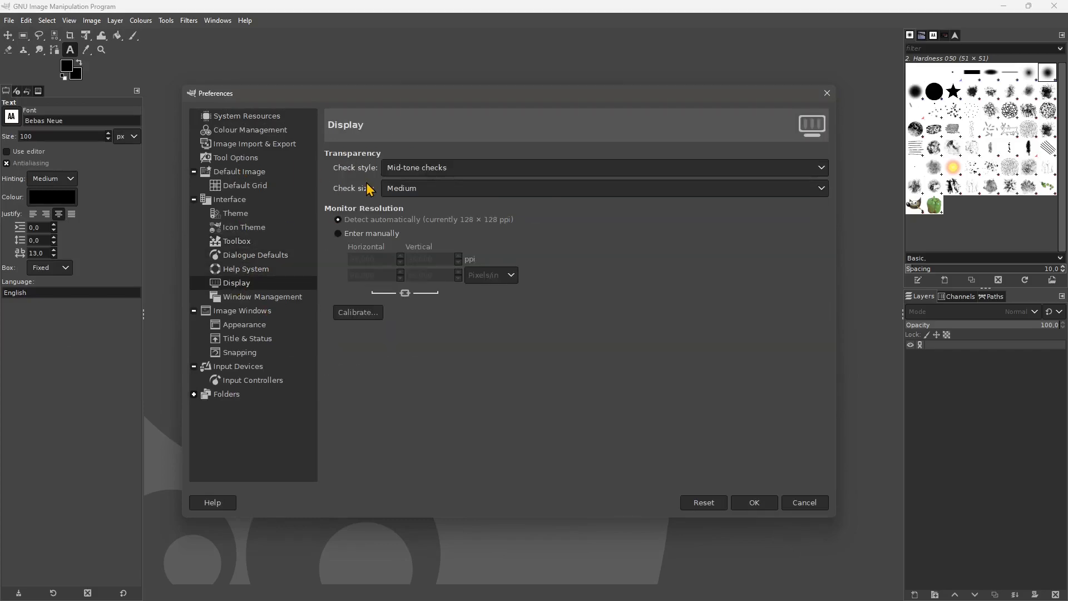
click(250, 298)
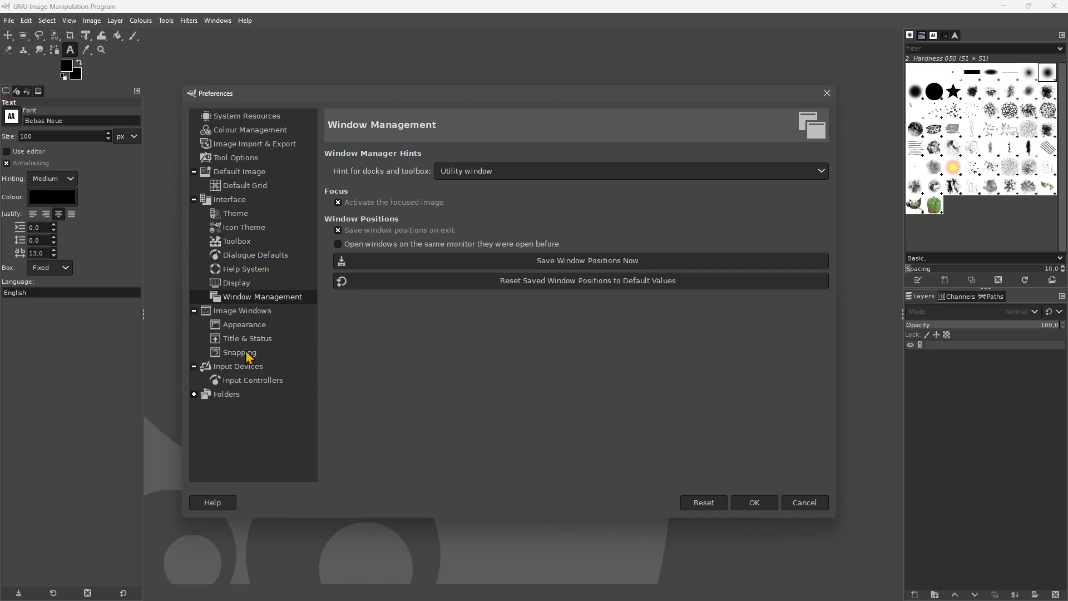
Review the Image Windows settings with their Appearance, Title & Status and Snapping pages, plus the Input Controllers page
click(242, 312)
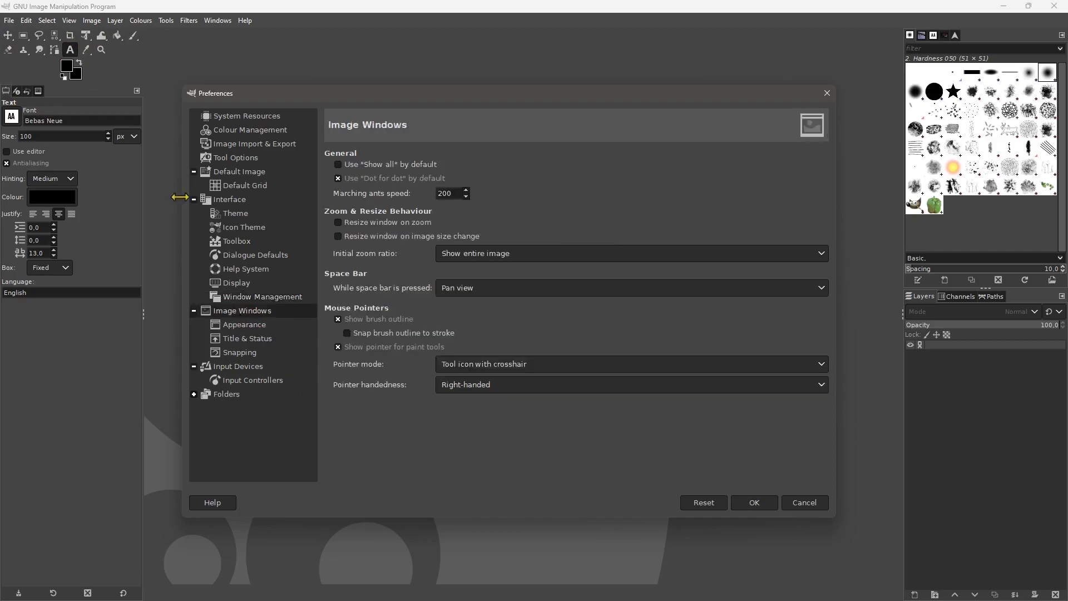
click(247, 325)
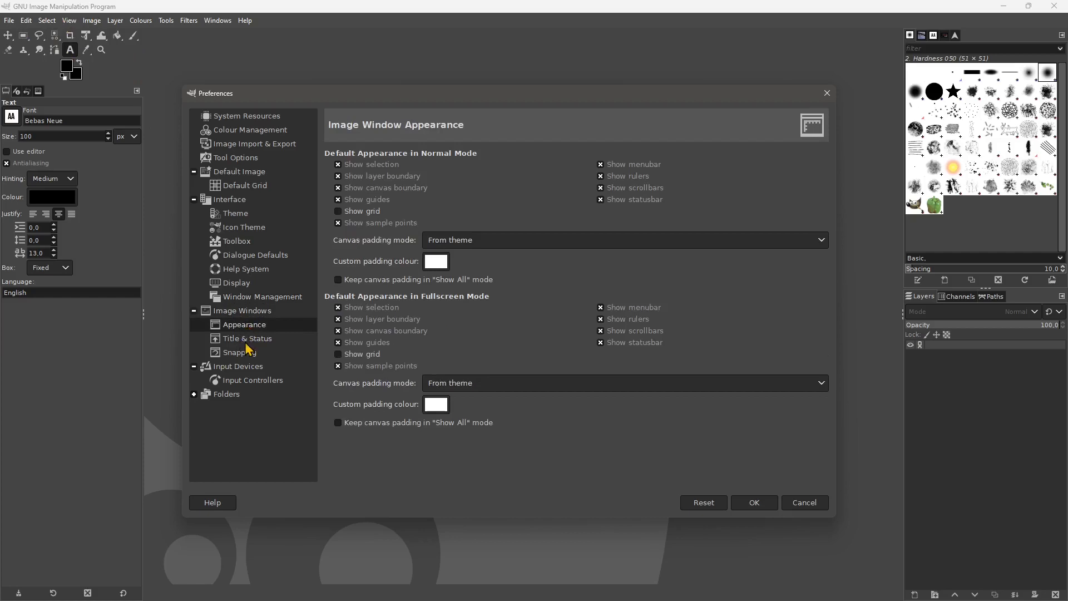
click(247, 338)
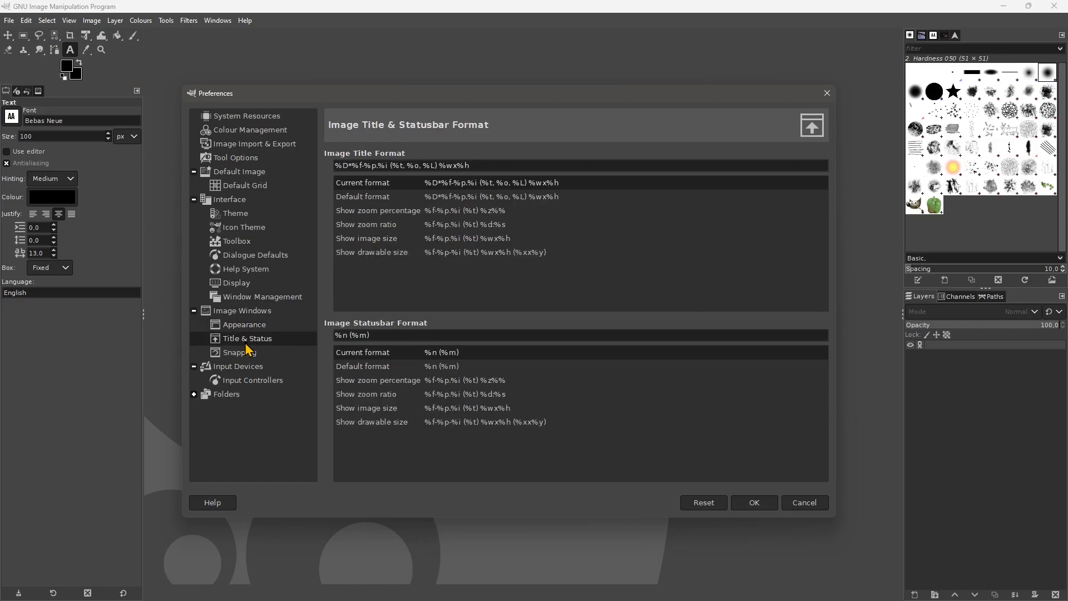
click(243, 353)
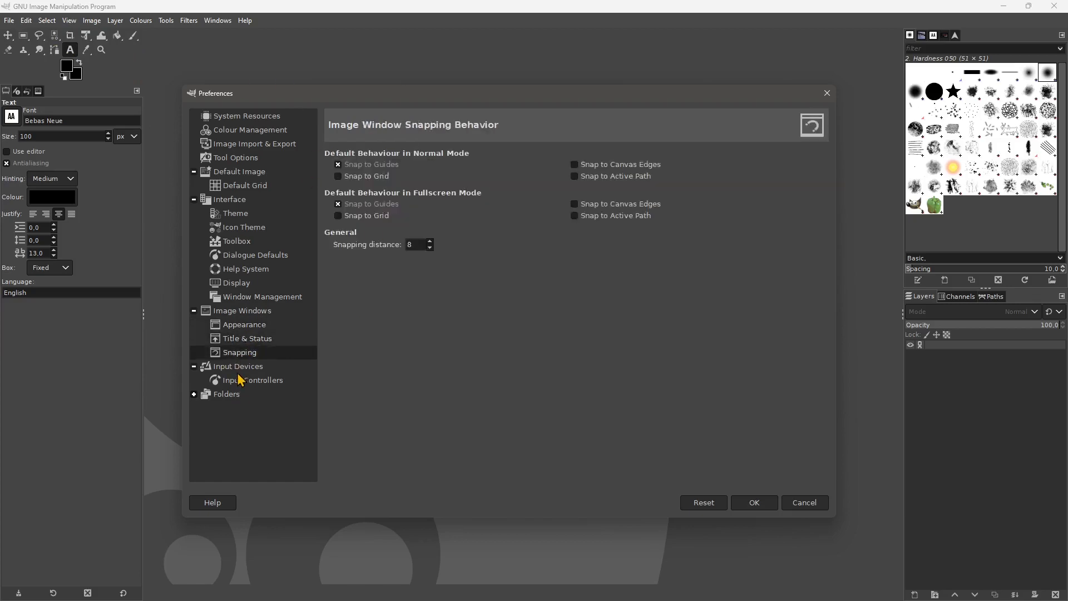
click(241, 383)
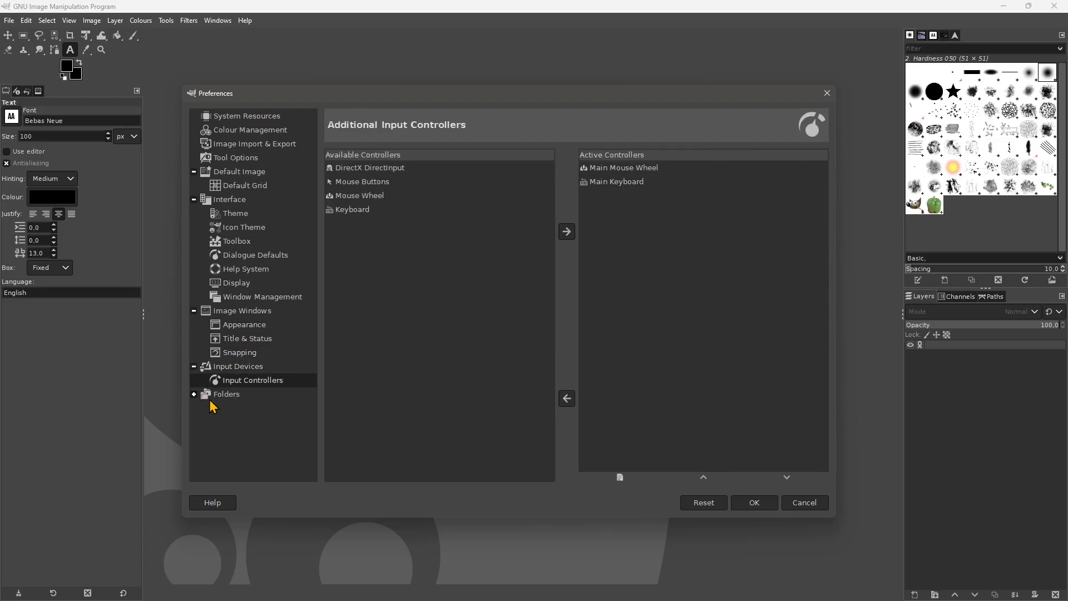
Review the Folders, Appearance, Window Management, Toolbox, Icon Theme and Interface pages, and close Preferences
click(228, 395)
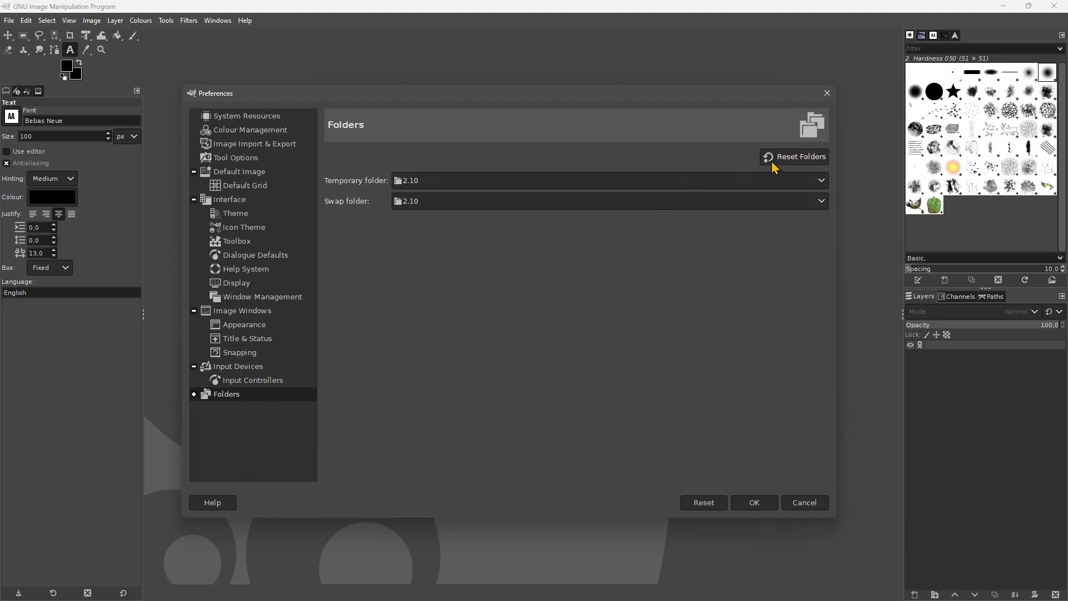
click(240, 327)
click(241, 301)
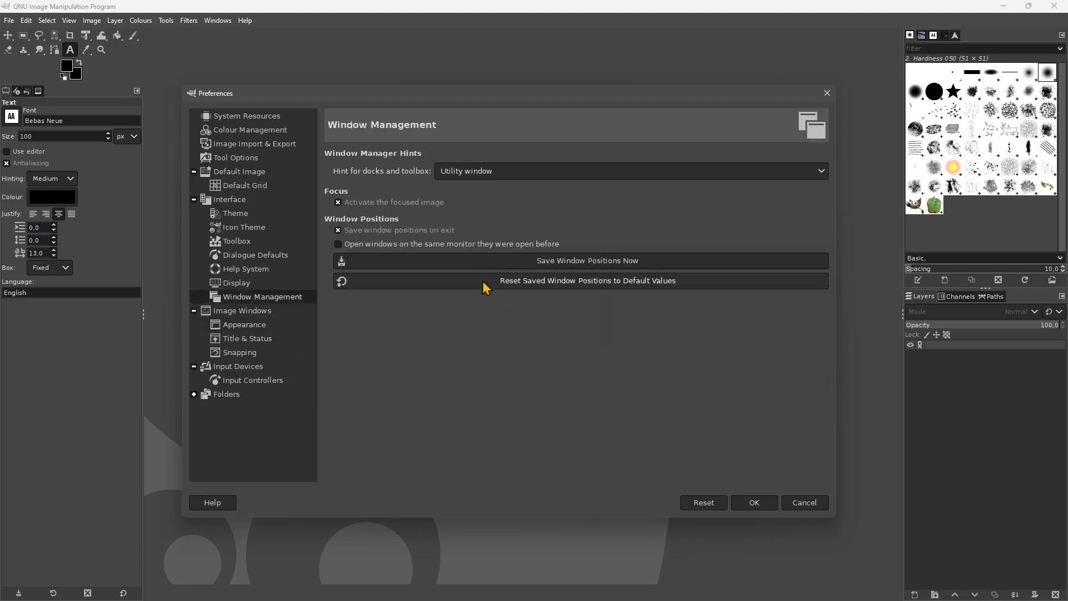
click(241, 245)
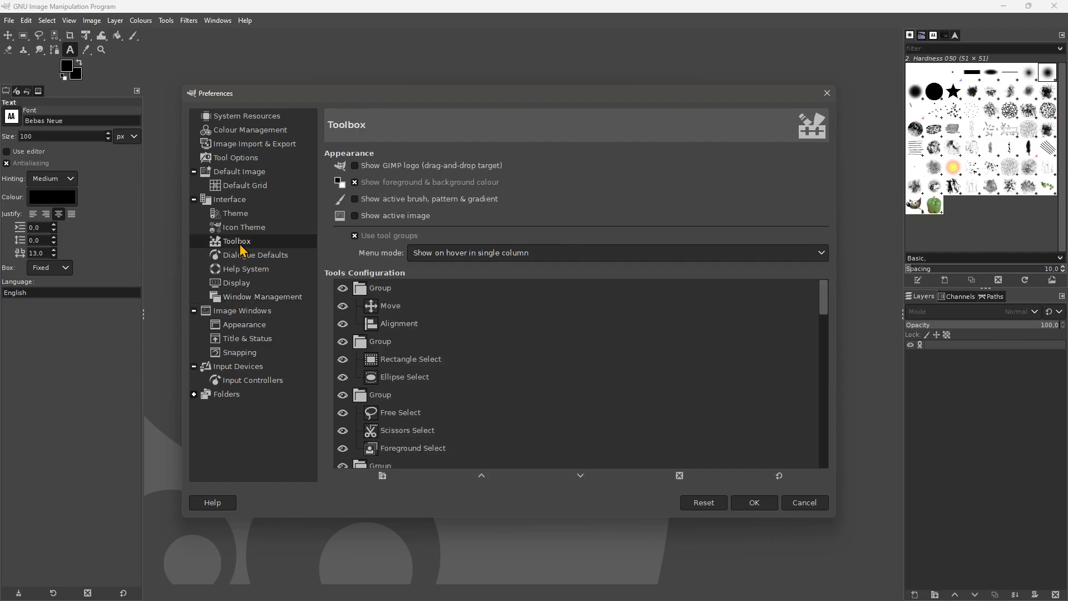
click(245, 228)
click(233, 201)
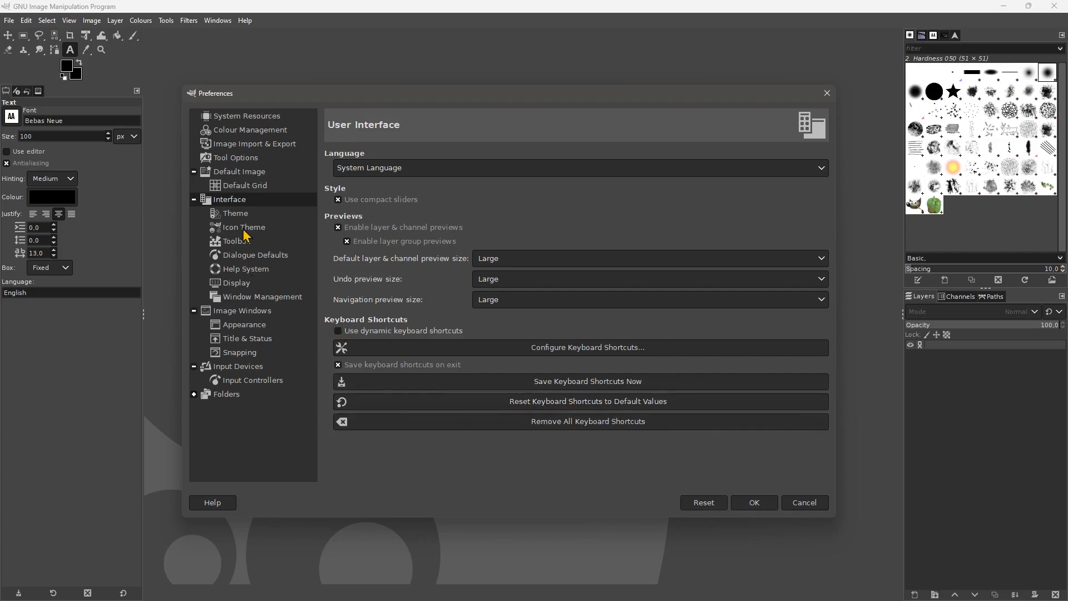
click(267, 298)
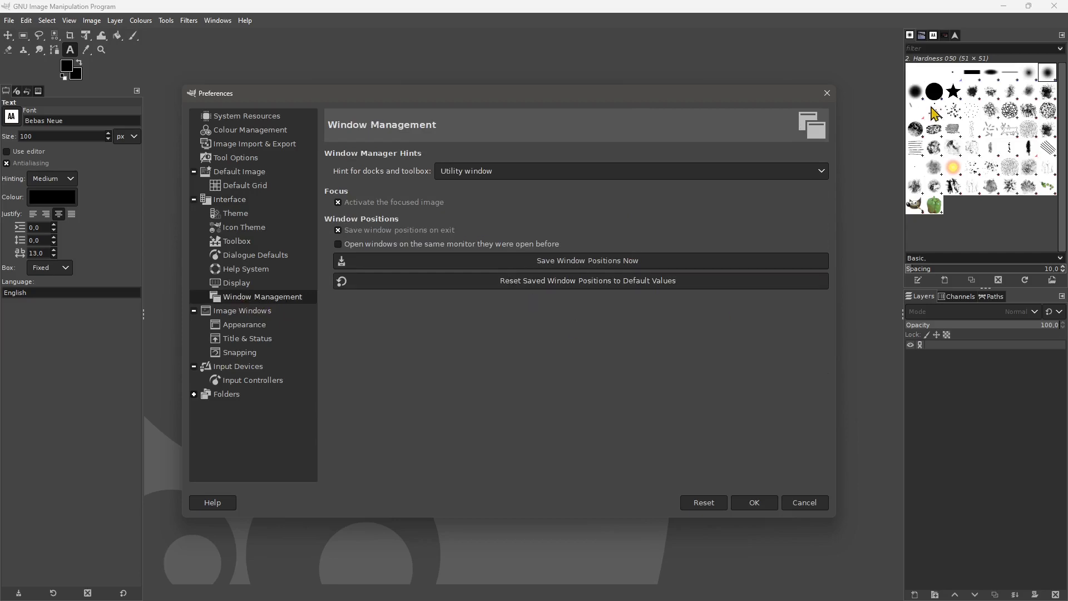
click(827, 93)
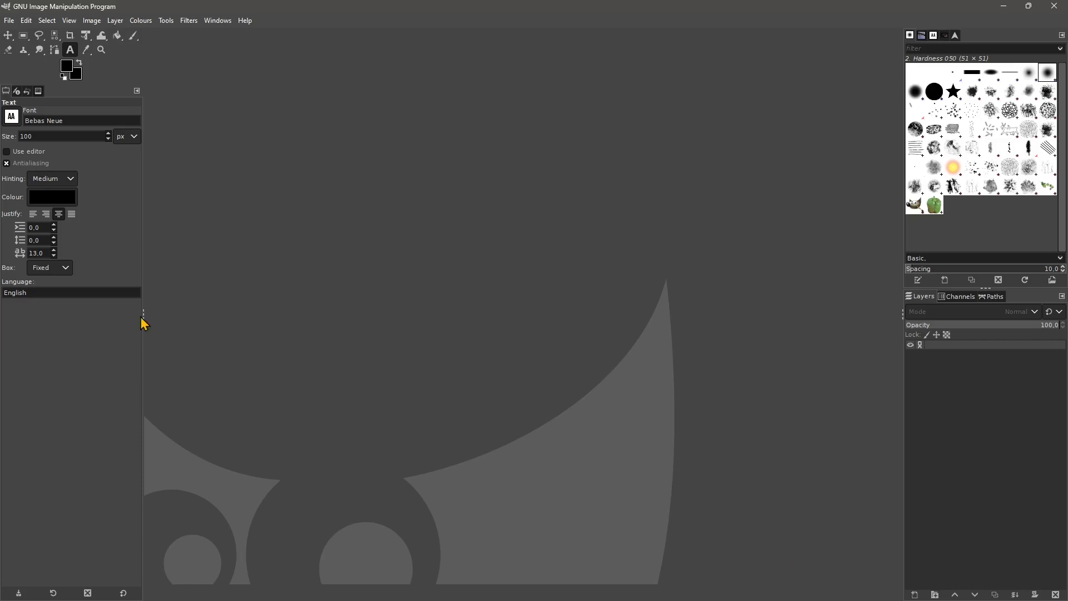
Widen the toolbox dock, narrow the brushes dock, and detach Tool Options, Device Status, Undo History and Images into floating windows
drag(143, 316, 155, 358)
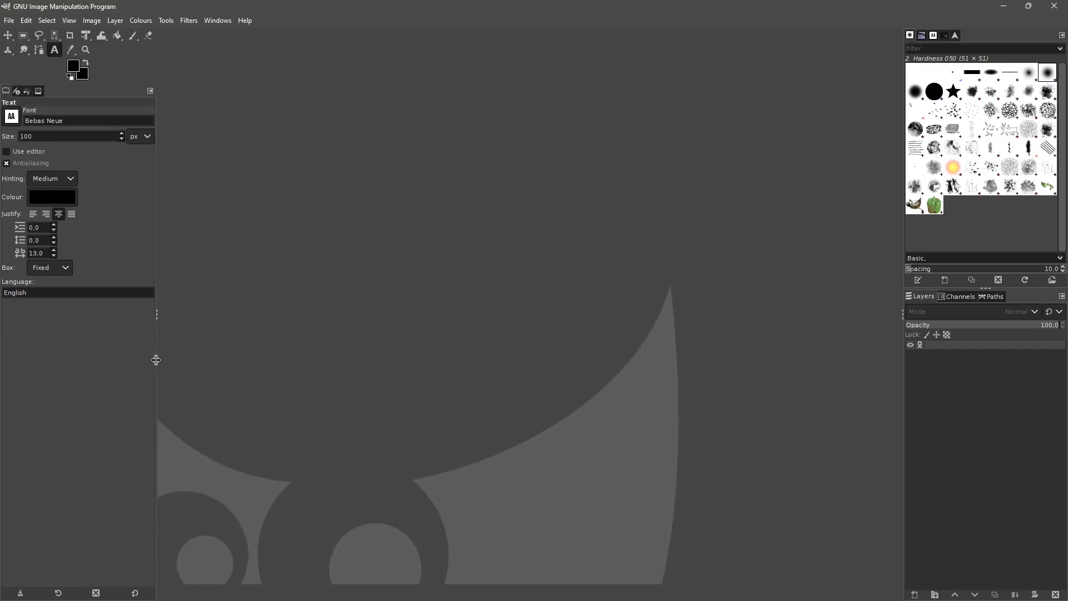
mouse_move(903, 315)
mouse_down()
mouse_move(720, 319)
mouse_move(947, 313)
mouse_move(892, 334)
mouse_move(906, 333)
mouse_up()
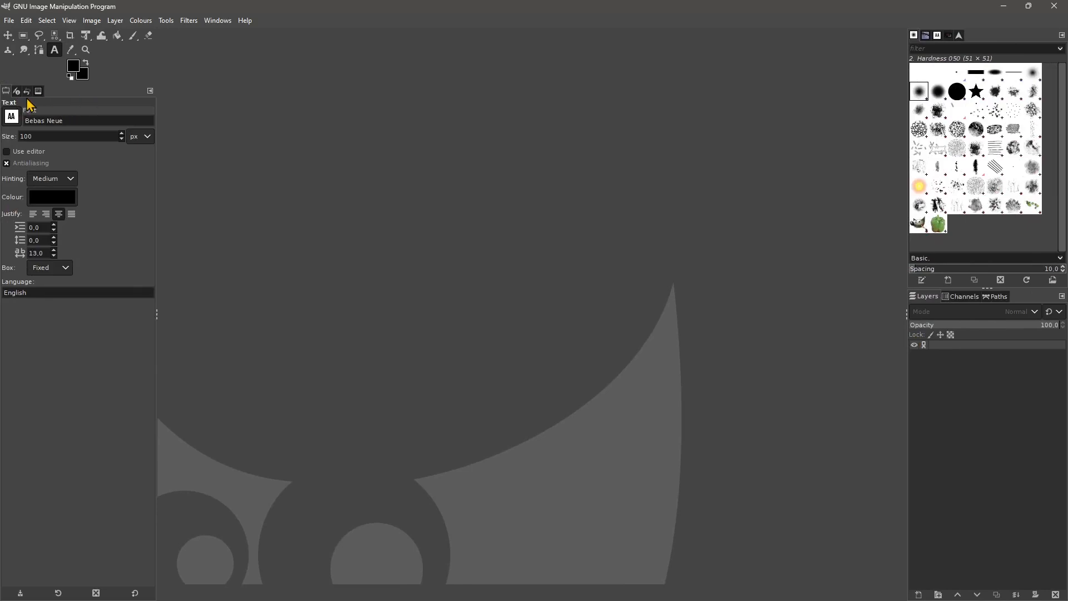
drag(7, 92, 228, 177)
drag(14, 99, 503, 334)
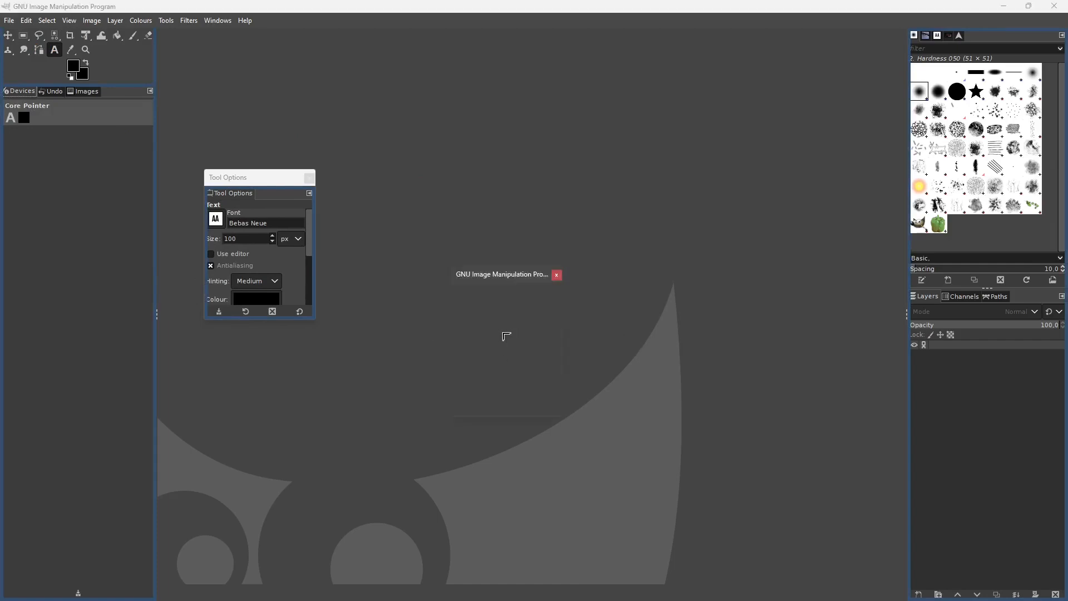
drag(501, 284, 364, 276)
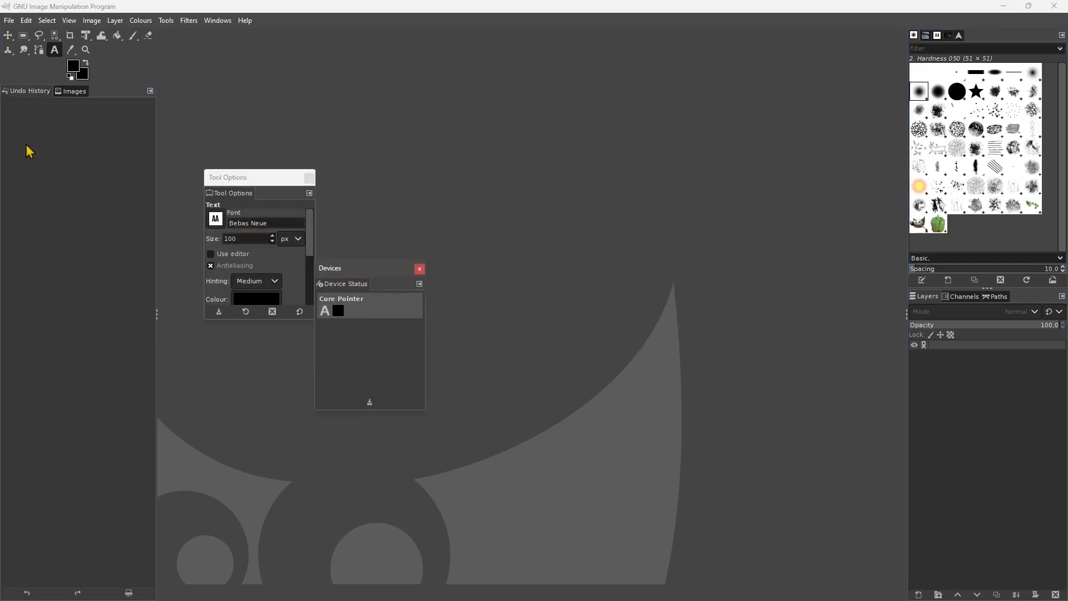
drag(26, 91, 625, 257)
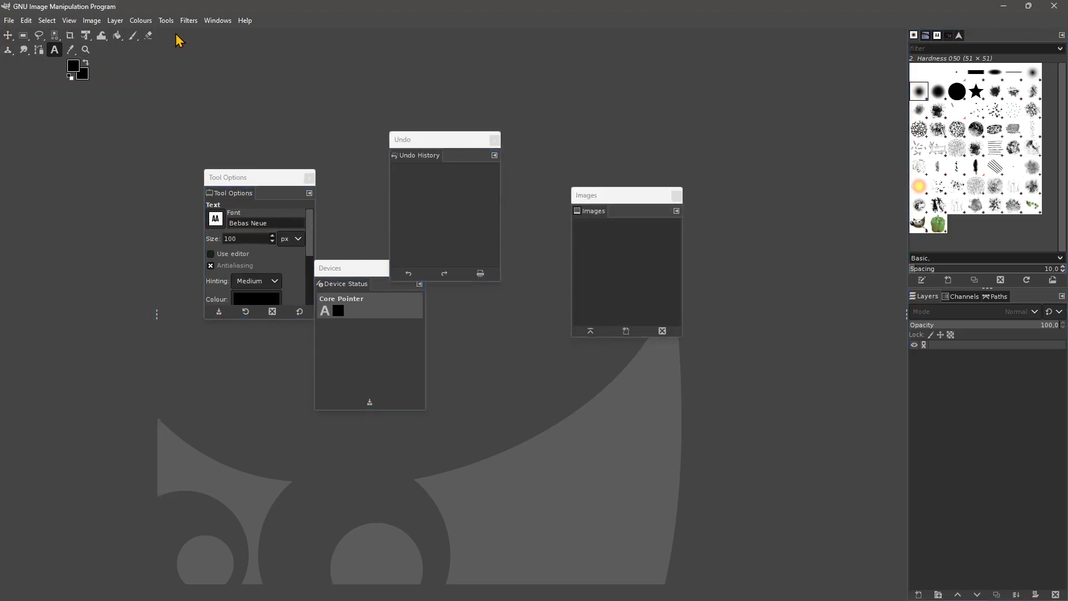
Dock Undo History as its own column beside the toolbox, narrow the column, and close the Undo History tab
drag(405, 140, 61, 86)
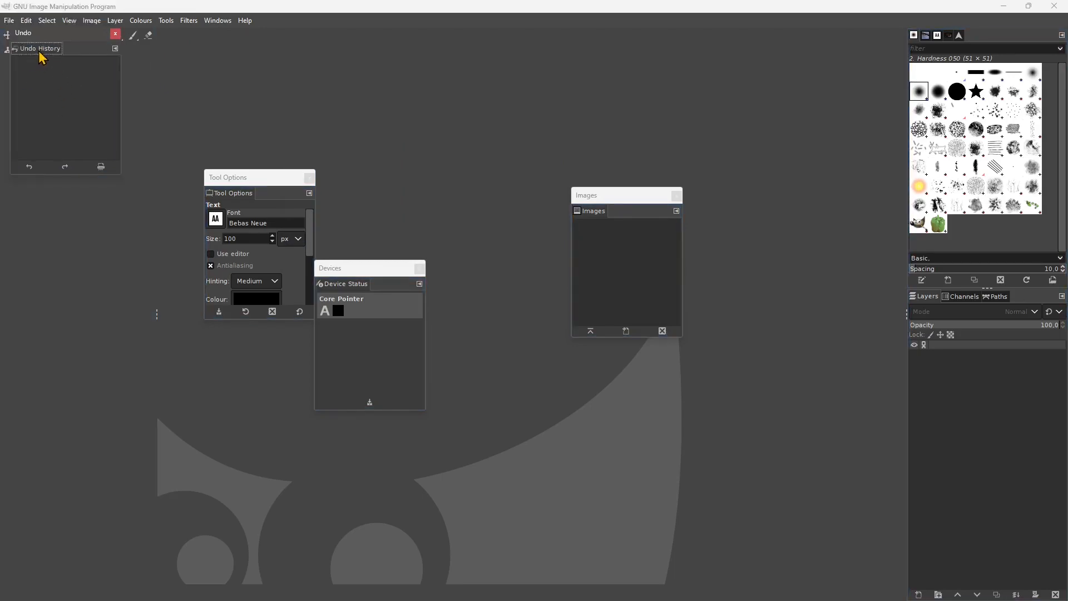
drag(38, 52, 1, 205)
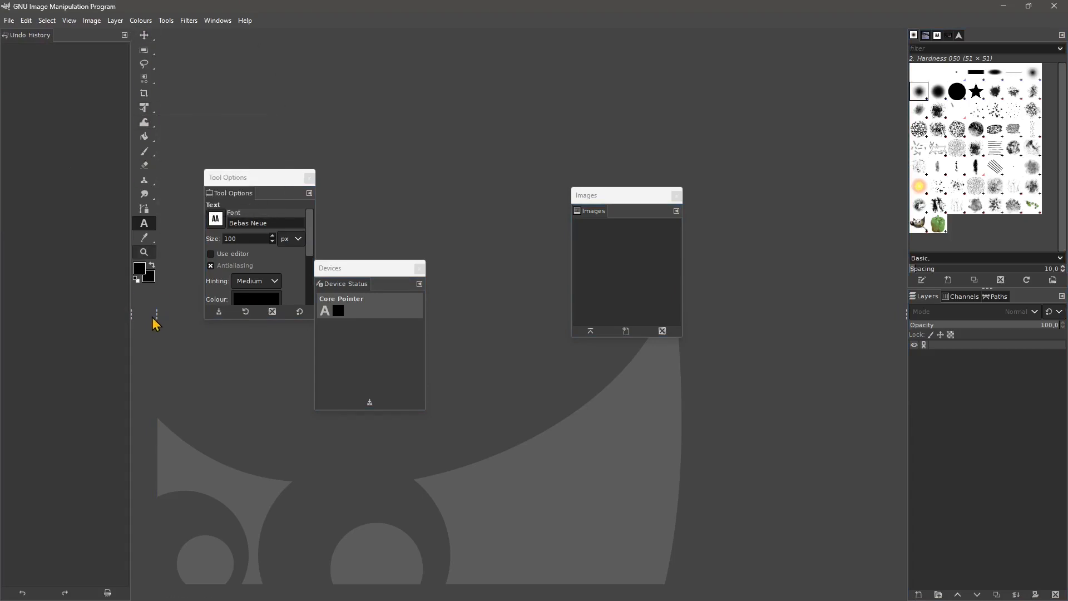
drag(132, 315, 111, 305)
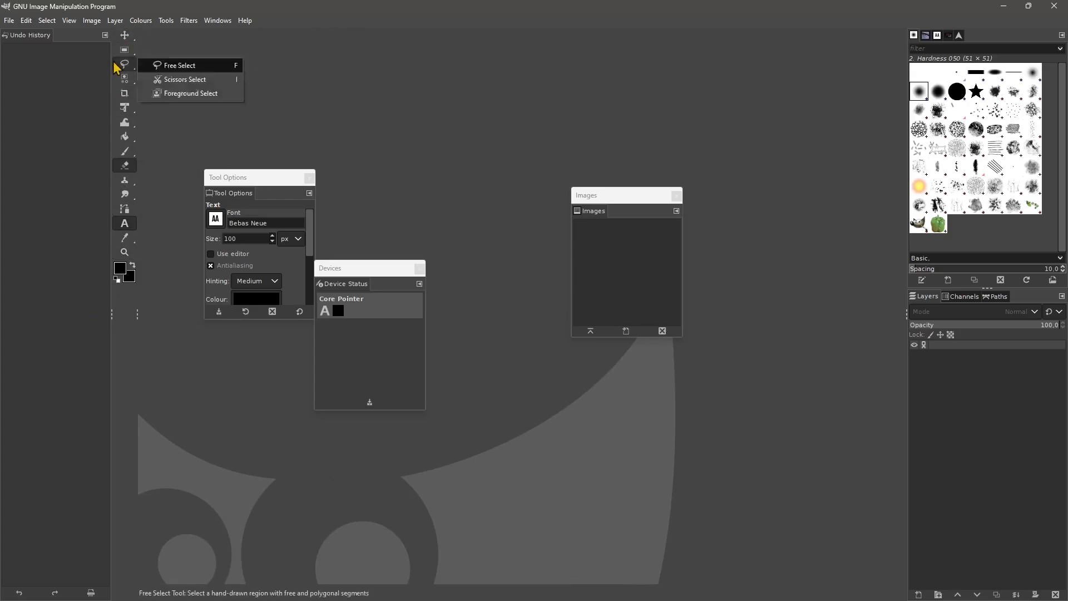
click(106, 35)
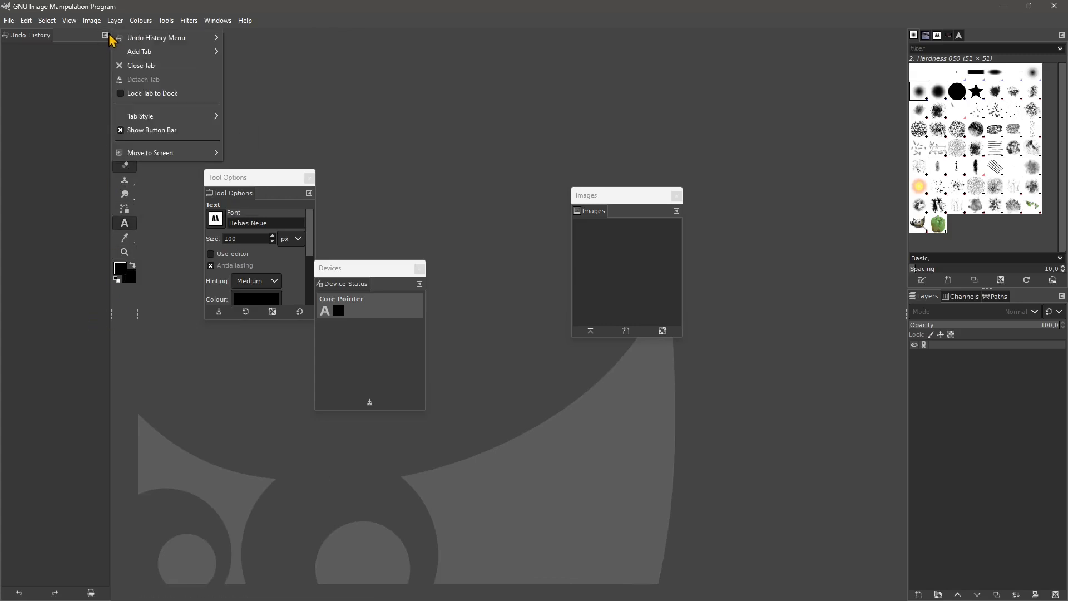
mouse_move(150, 161)
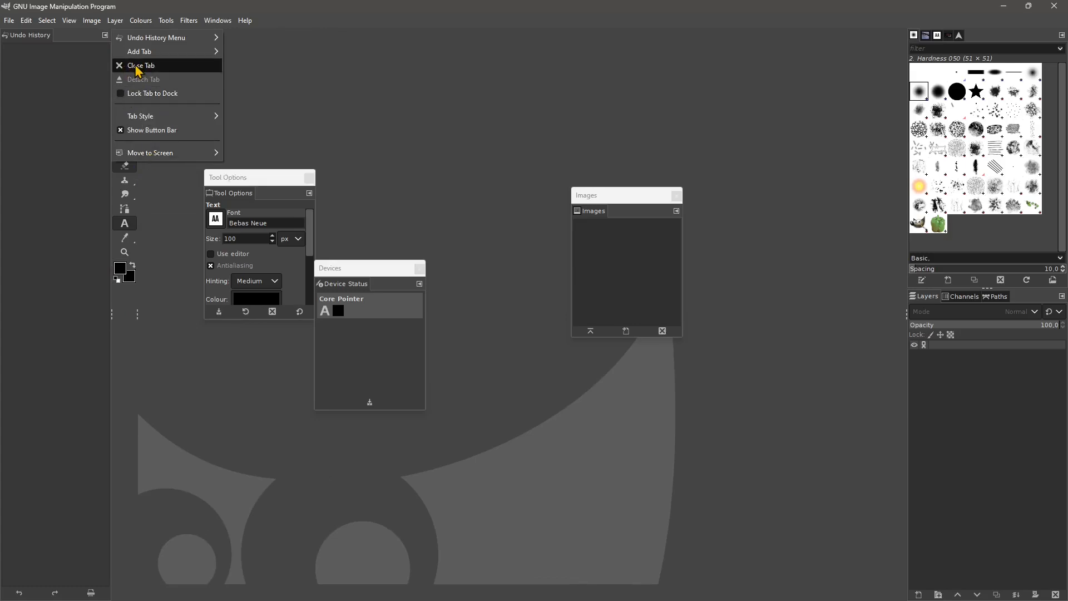
click(137, 67)
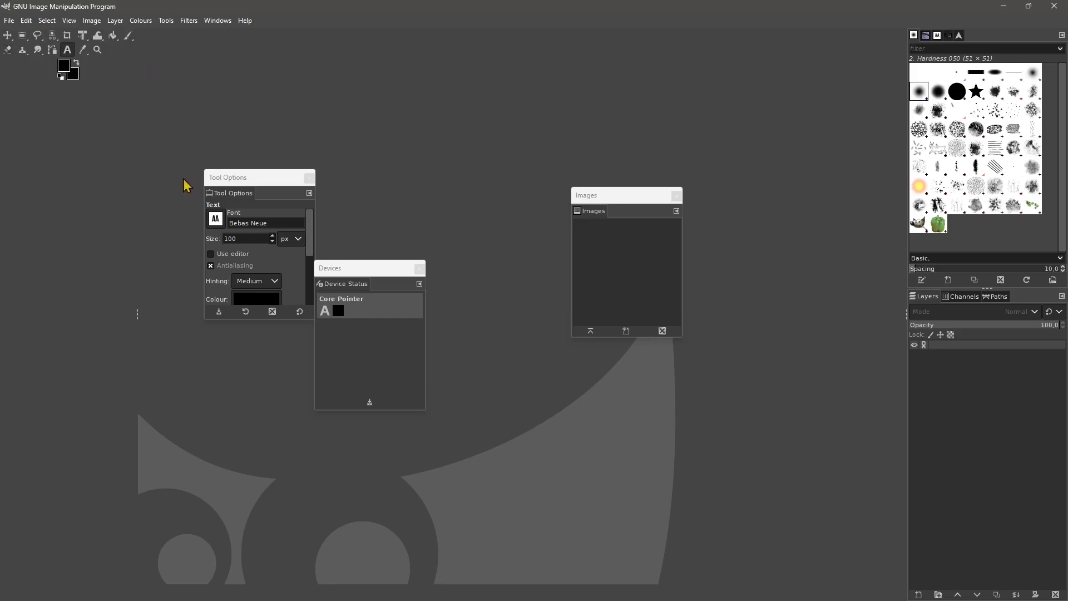
Dock Tool Options and Device Status as separate columns beside the toolbox, and leave the Images dialog floating over the canvas area
drag(232, 192, 5, 111)
drag(341, 285, 4, 56)
drag(594, 216, 928, 137)
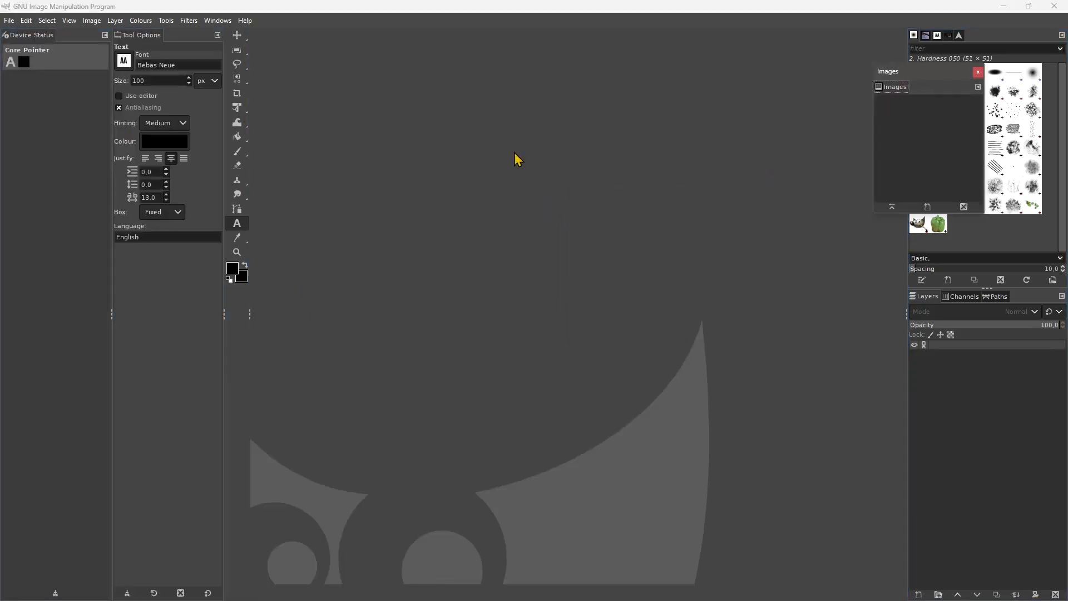
drag(886, 86, 544, 115)
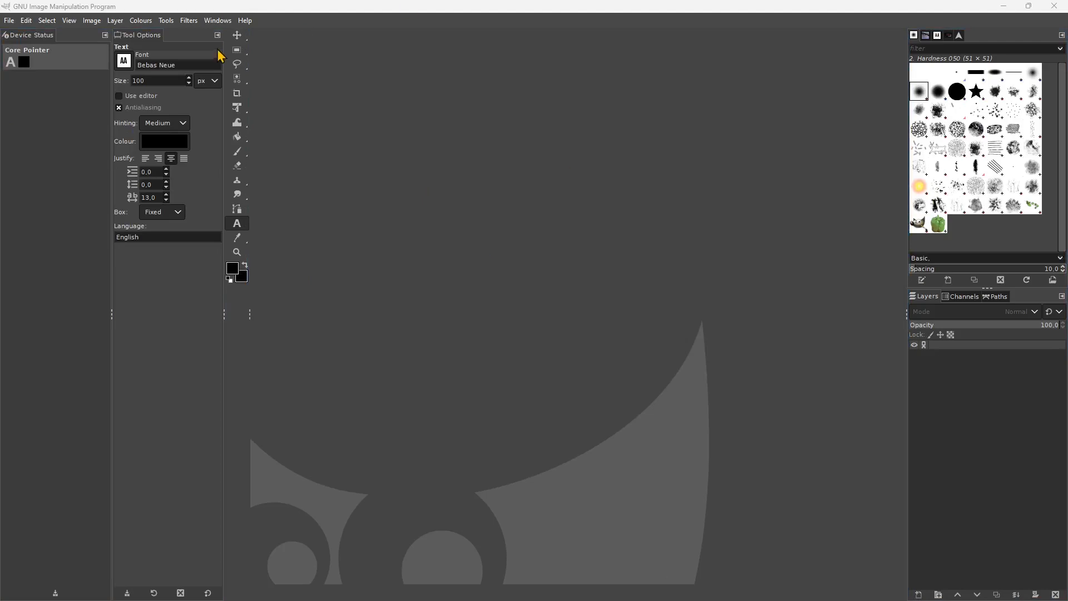
Open Preferences and reset all preferences to their default values
click(27, 20)
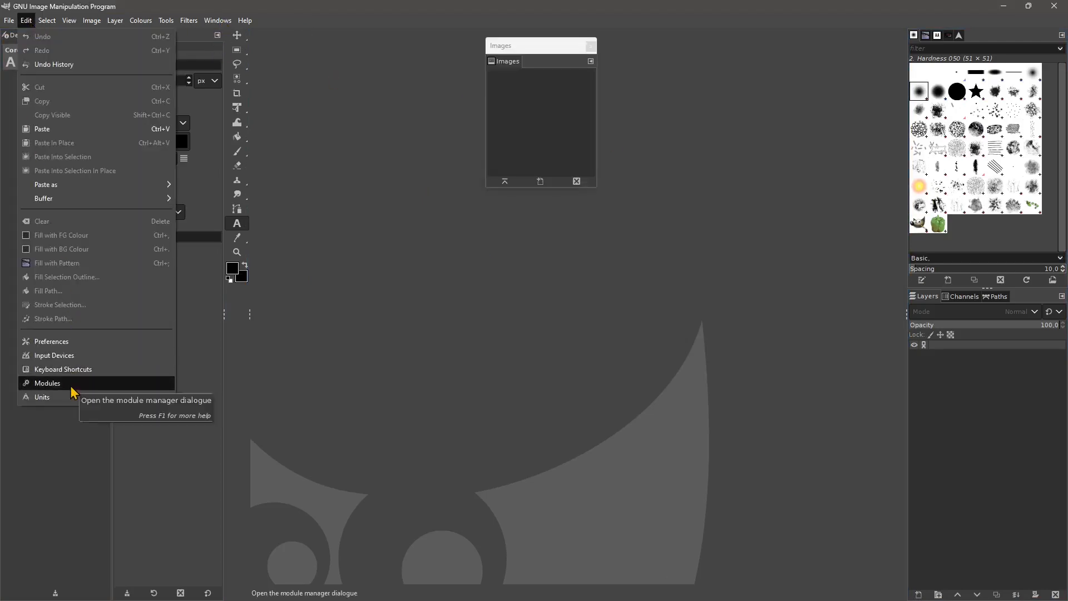
click(56, 348)
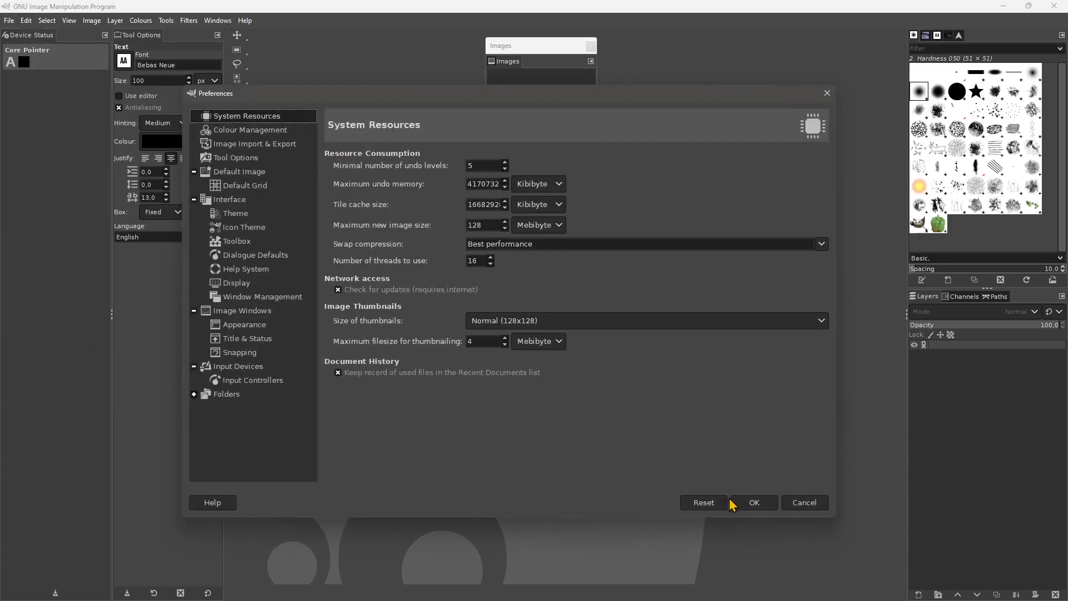
click(697, 504)
click(540, 349)
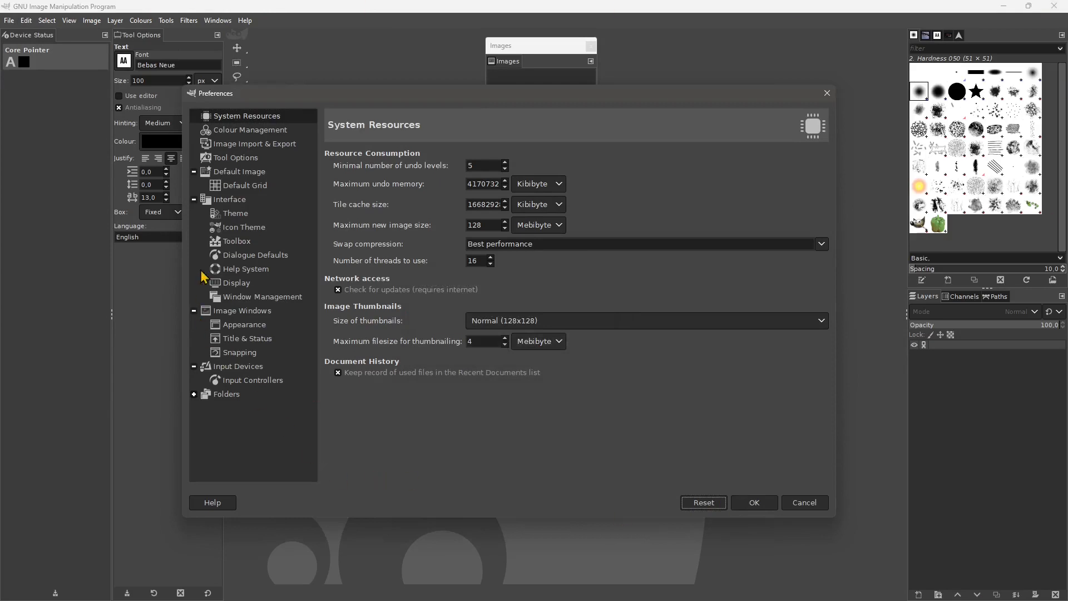
Reset the saved window positions to default values from the Window Management page
click(247, 298)
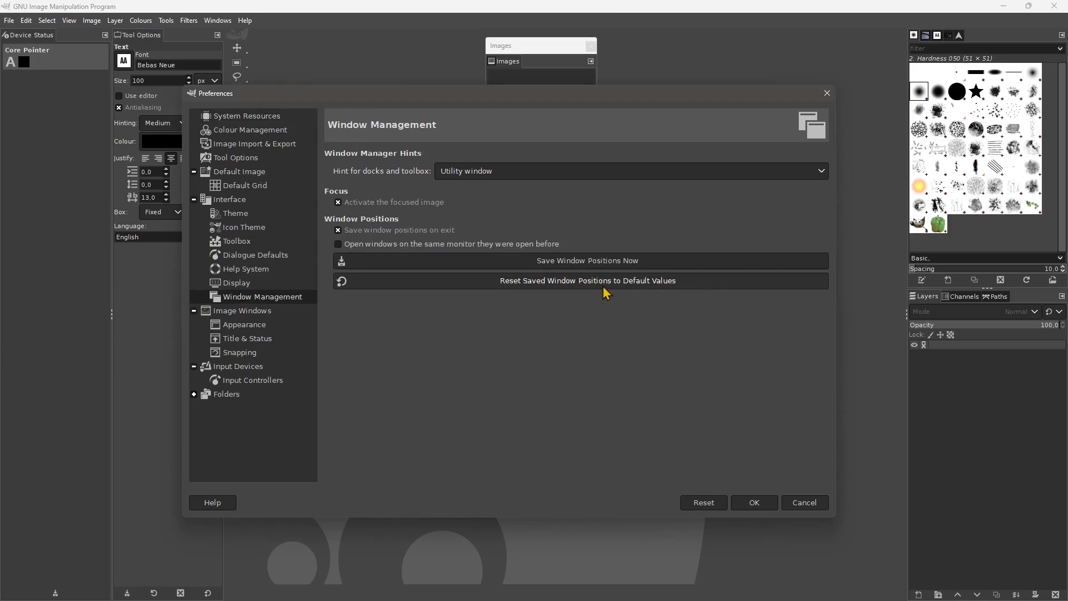
click(548, 283)
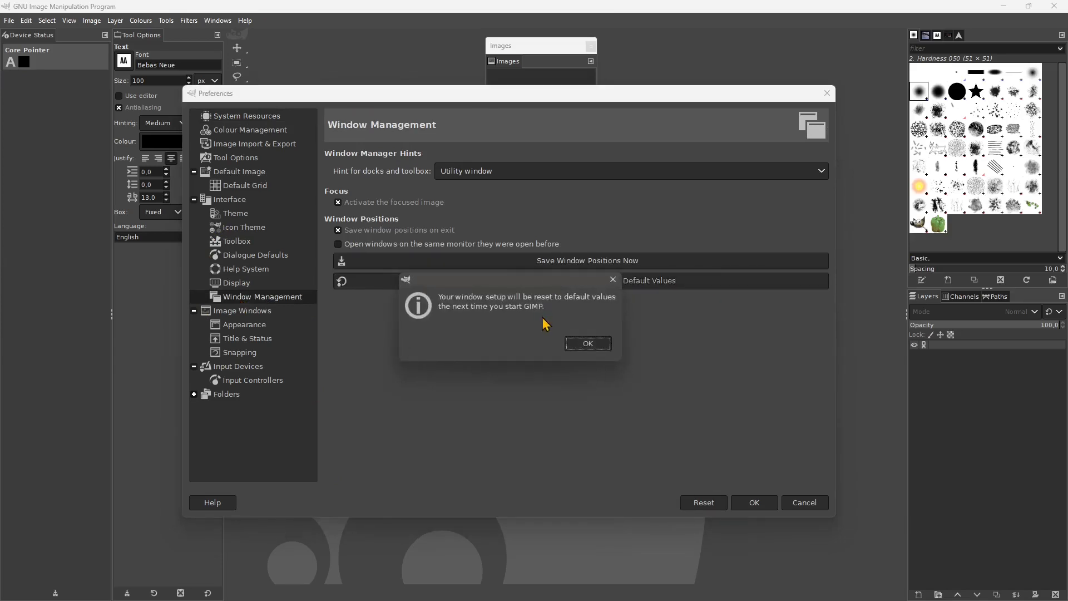
click(591, 345)
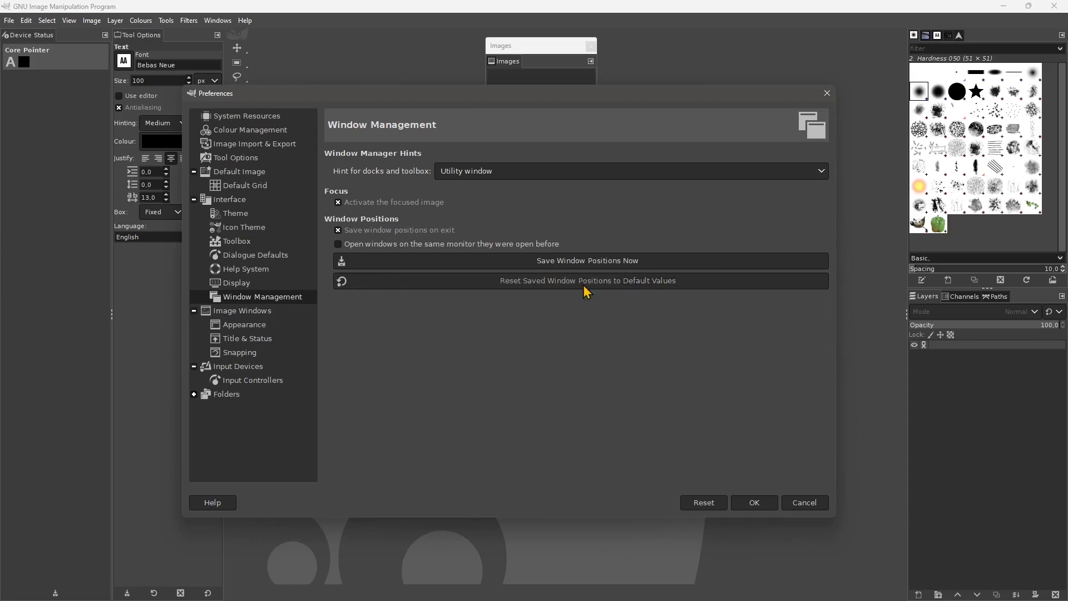
Apply the reset preferences, dismiss the restart notice, and close GIMP for a restart
click(769, 504)
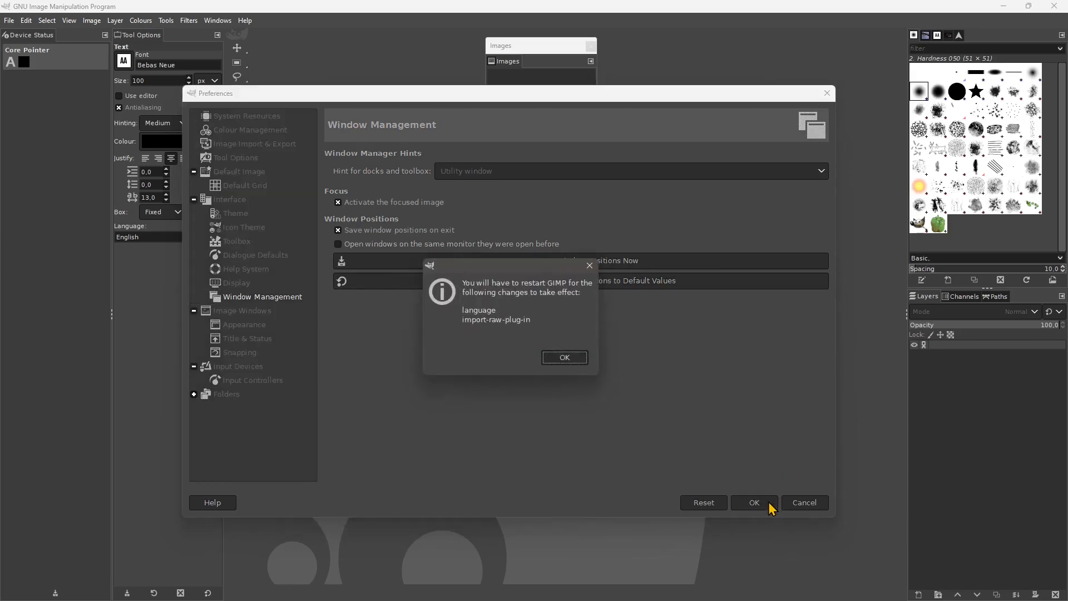
click(565, 358)
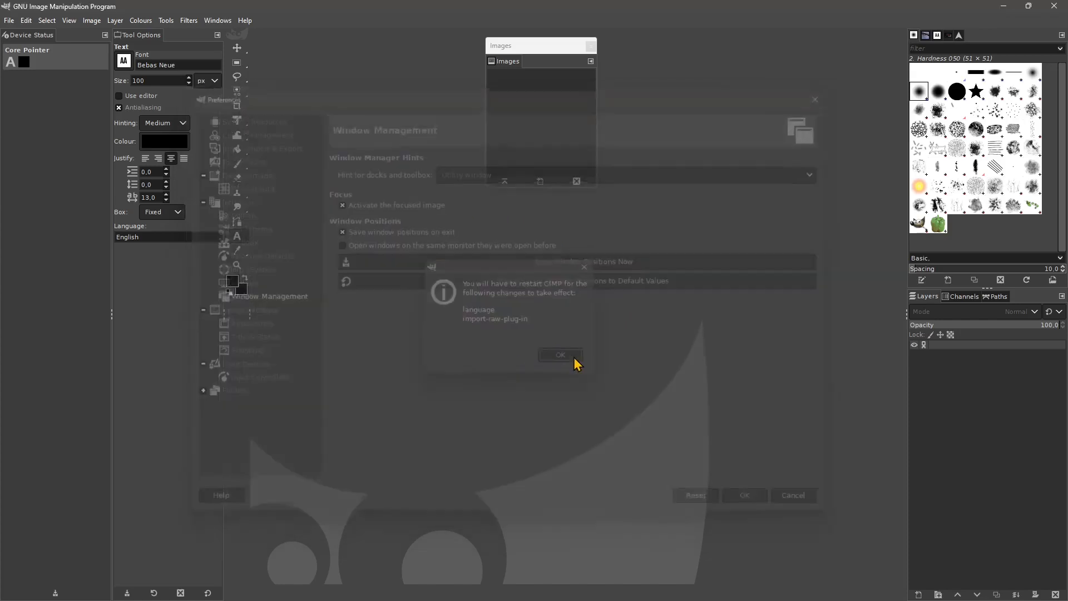
click(1058, 7)
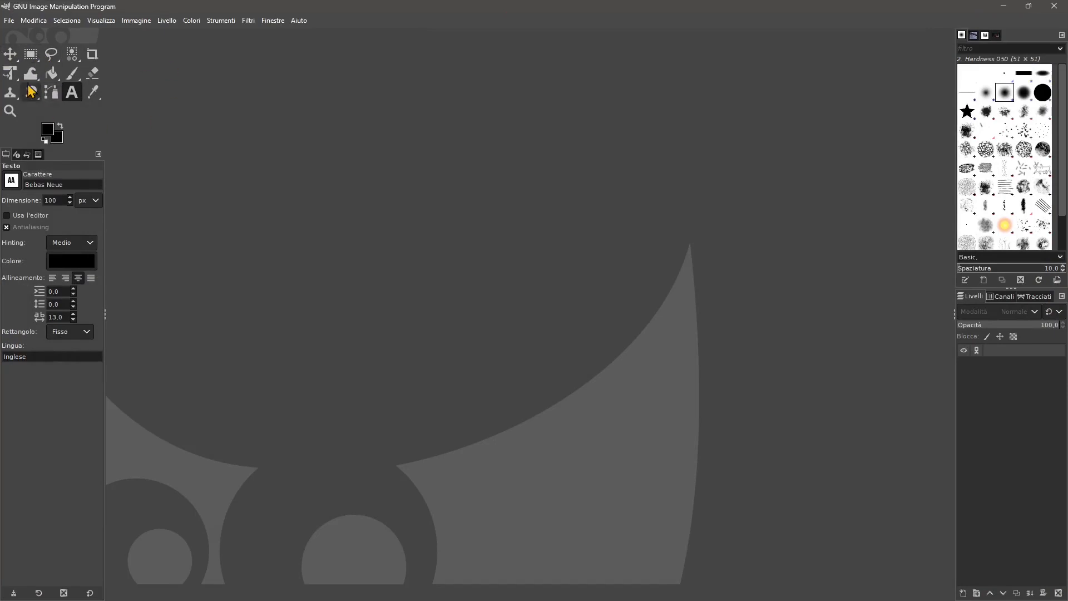
Widen the toolbox dock in the restarted program and glance through the main menus
drag(104, 127, 164, 131)
click(9, 21)
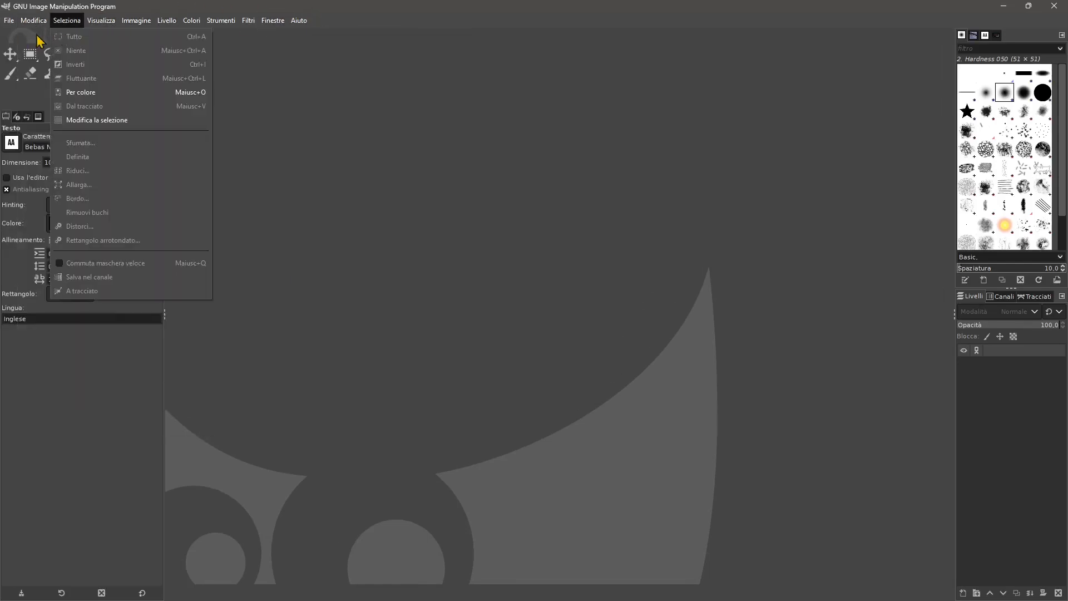
click(250, 213)
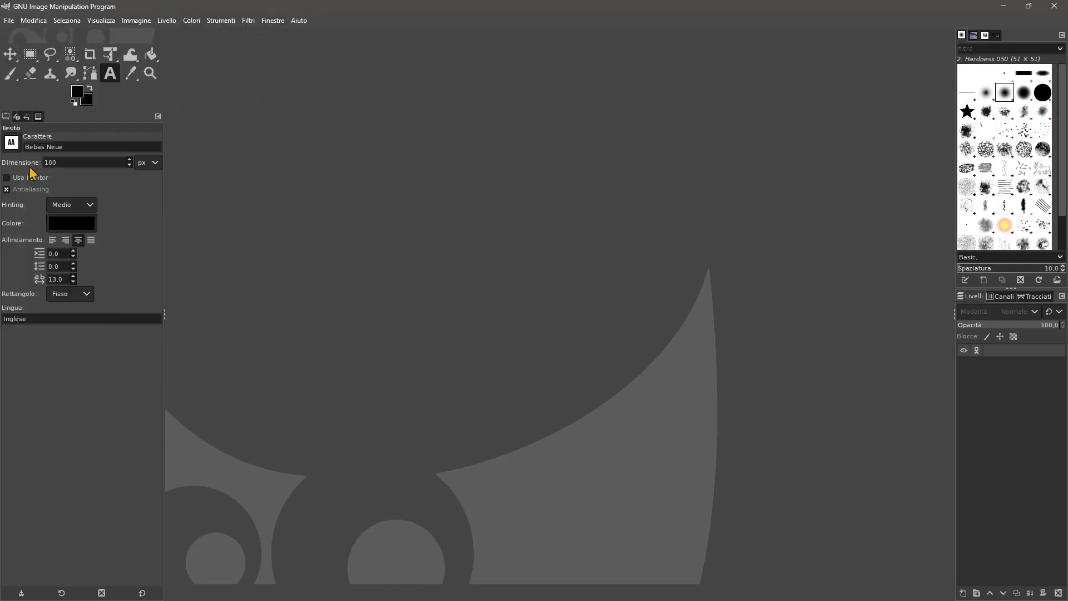
Look through the Device Status, Undo History and Images dialogs below the toolbox, and return to Tool Options
click(17, 117)
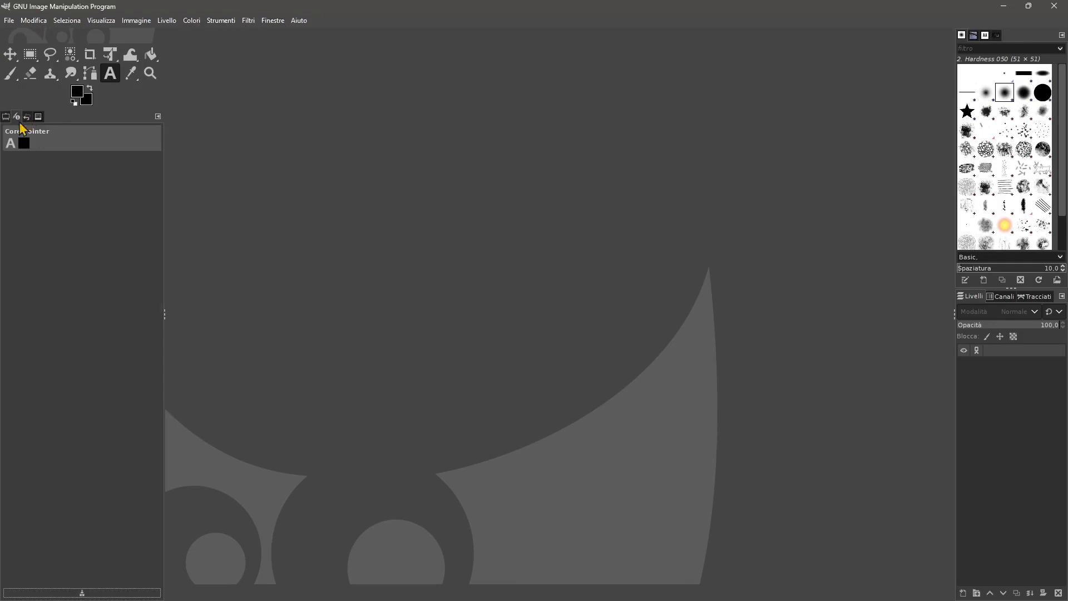
click(28, 118)
click(38, 117)
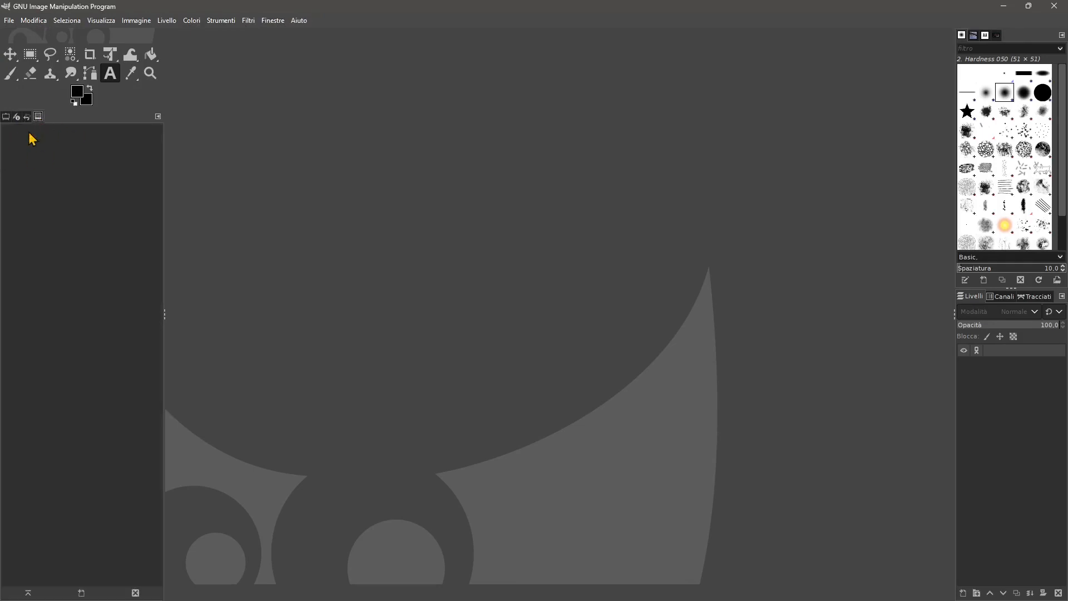
click(6, 117)
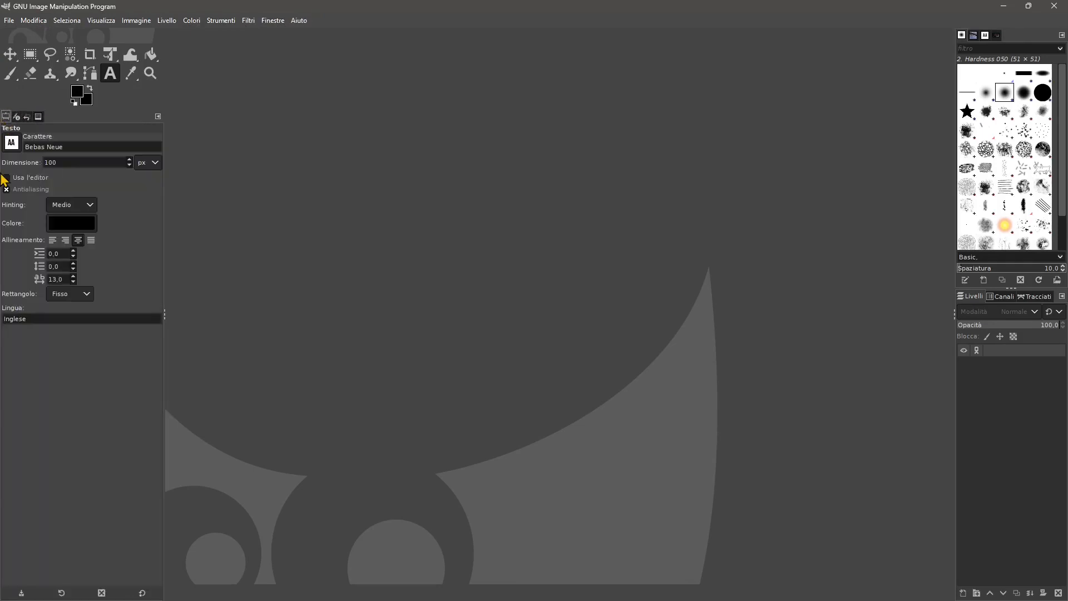
Activate the Move tool and widen the dock holding the brushes and layers
click(7, 55)
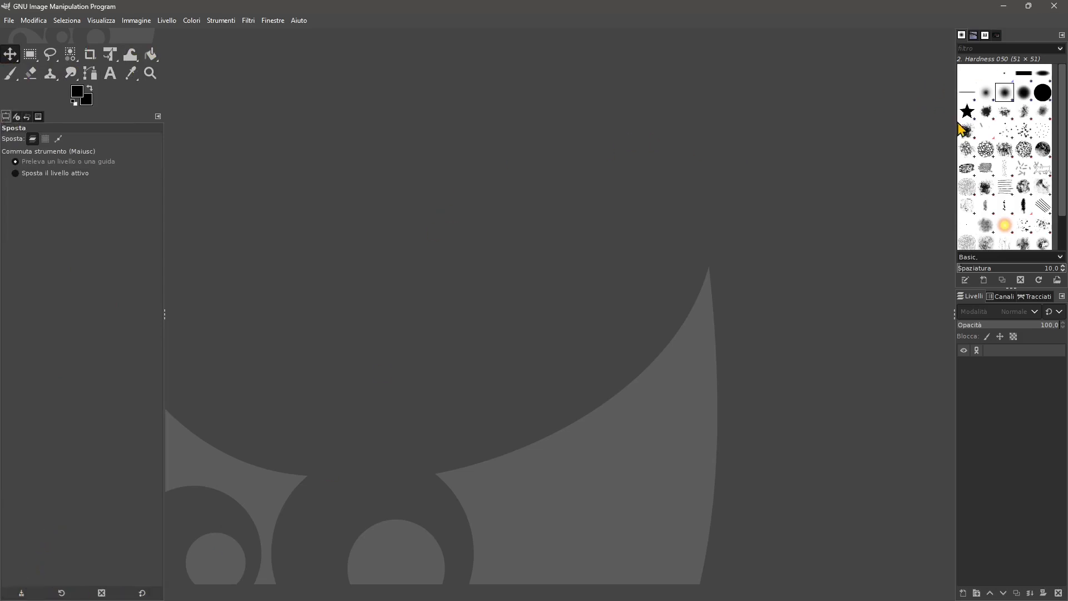
drag(954, 122, 855, 146)
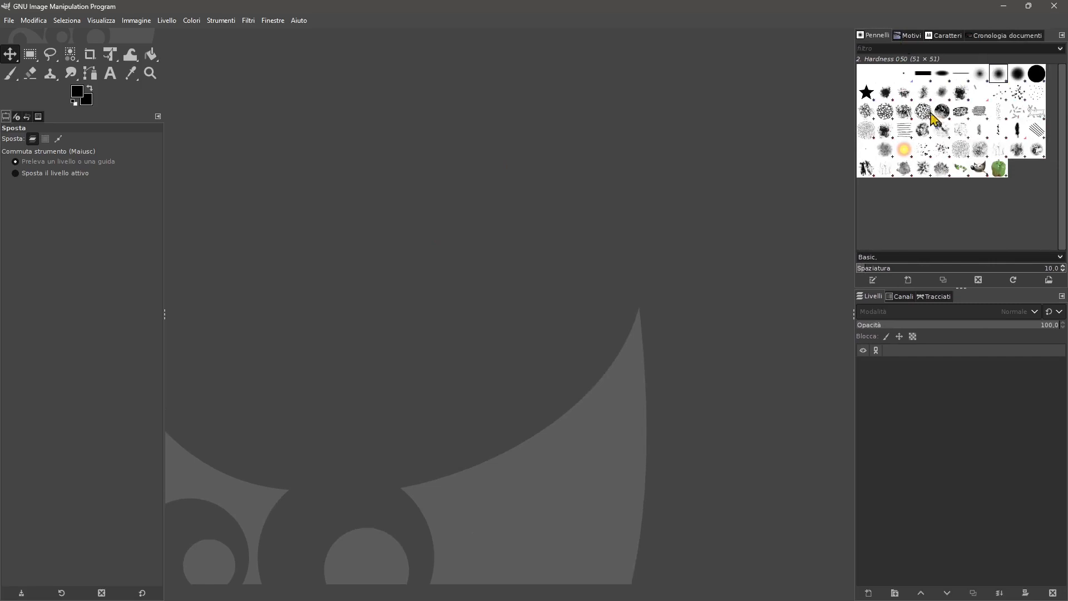
Look through the Patterns, Fonts and Document History dialogs, and select gimp.png in the document history
click(907, 36)
click(948, 36)
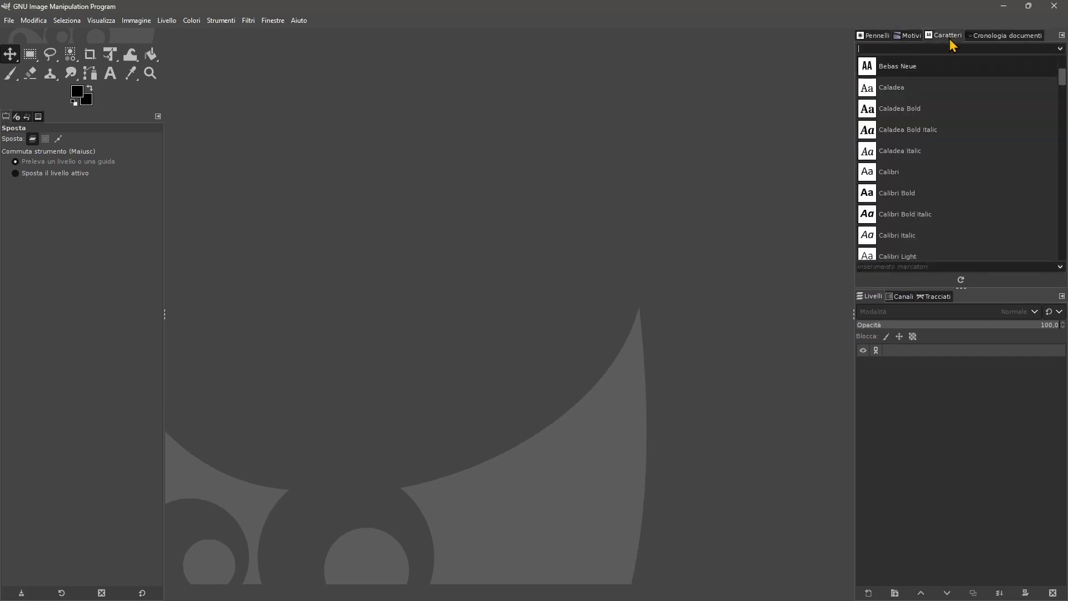
click(1008, 36)
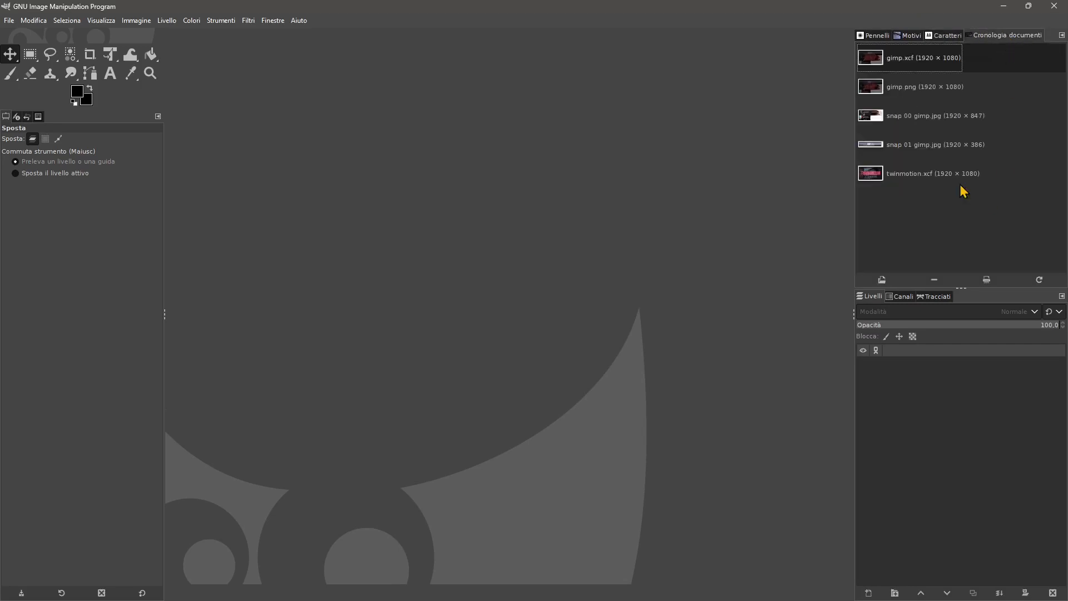
click(890, 100)
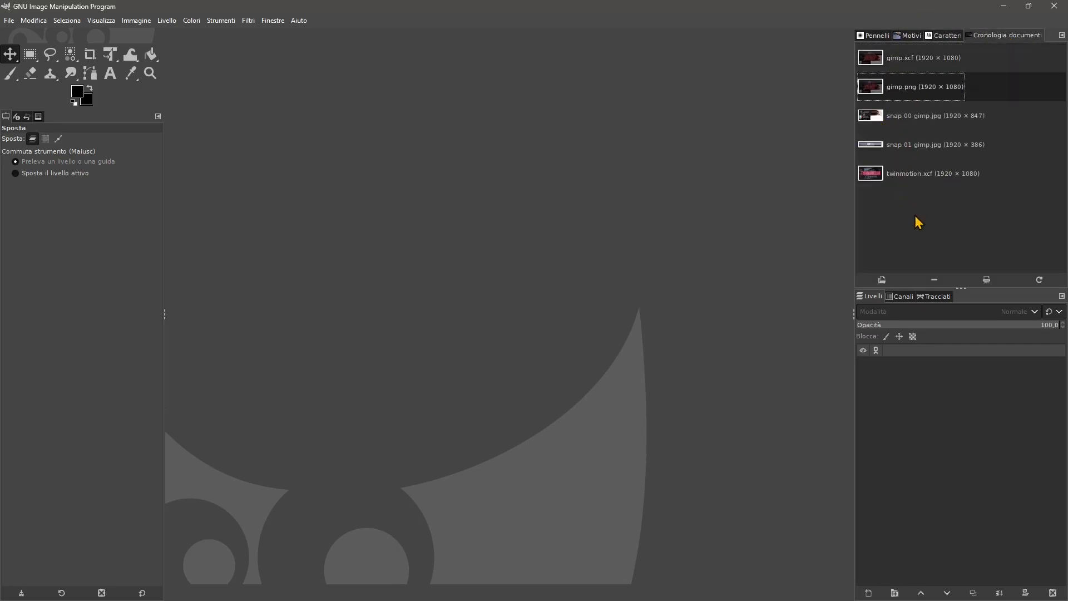
View the Layers, Channels and Paths dialogs in the lower dock, and return to Layers
click(873, 299)
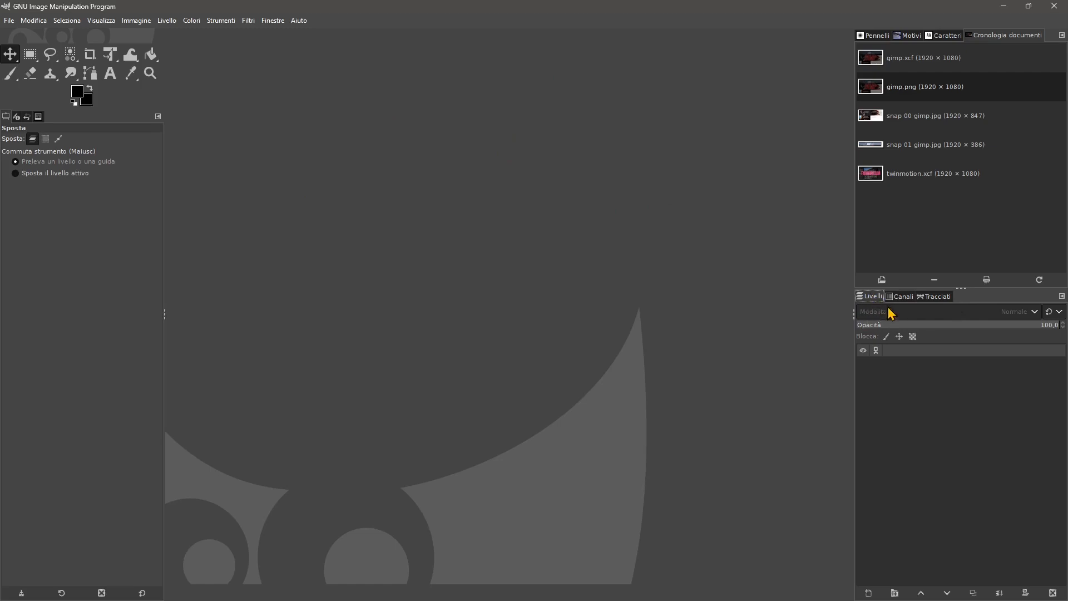
click(902, 296)
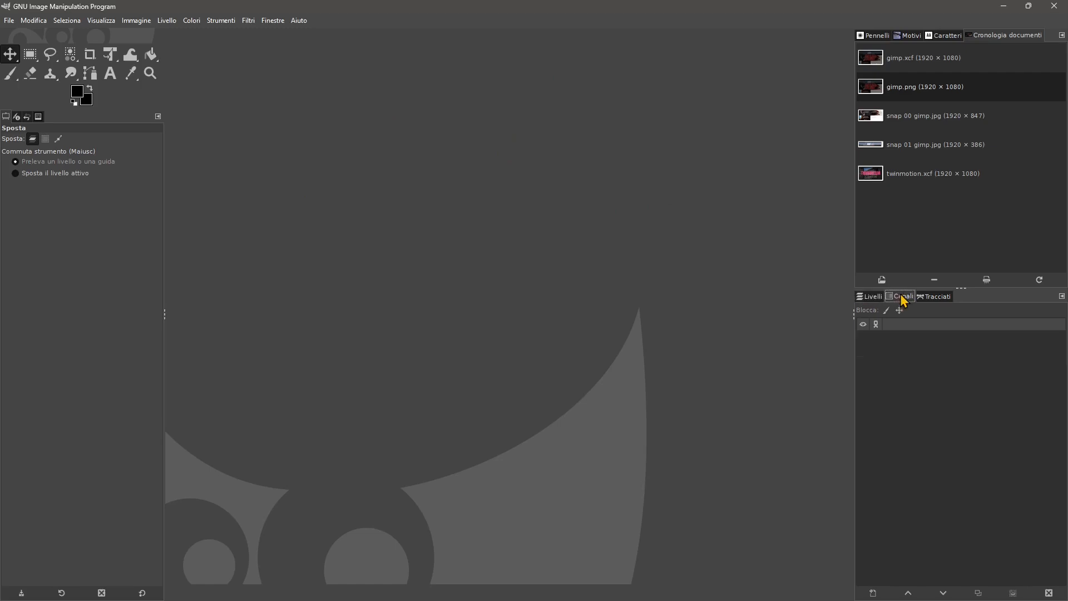
click(943, 301)
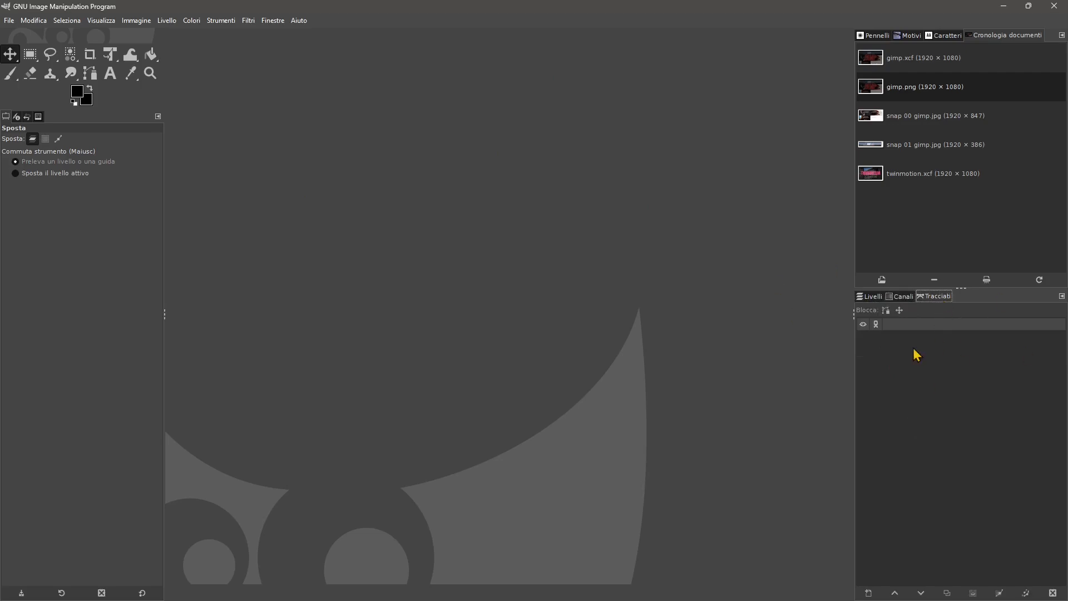
click(878, 299)
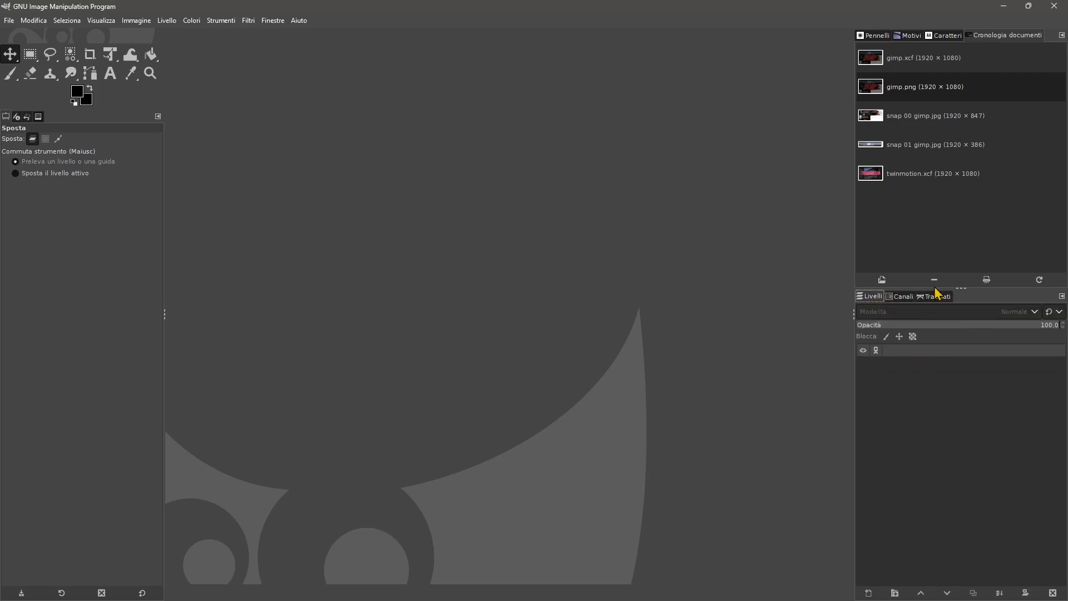
Set the interface language to English [en_GB] in the preferences and close GIMP for a restart
click(32, 22)
click(62, 343)
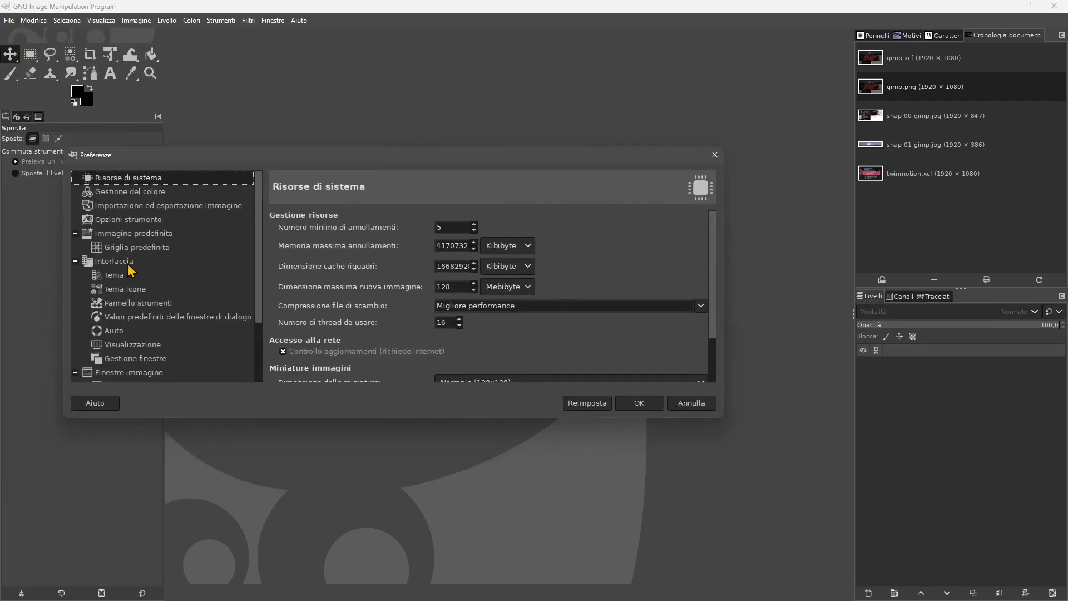
click(129, 265)
click(314, 230)
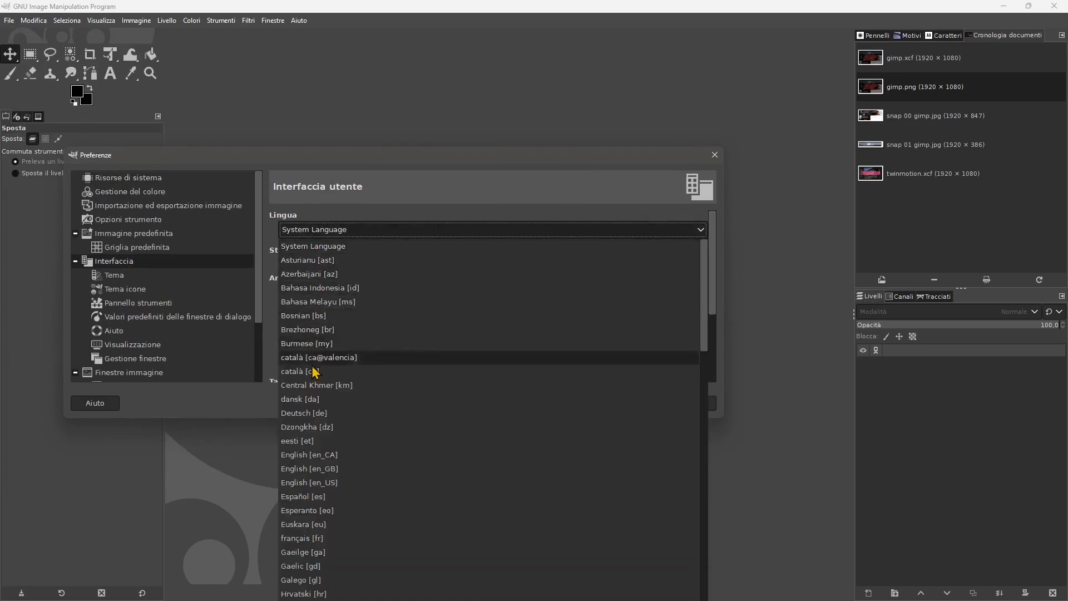
scroll(338, 488, down, 5)
scroll(338, 489, down, 7)
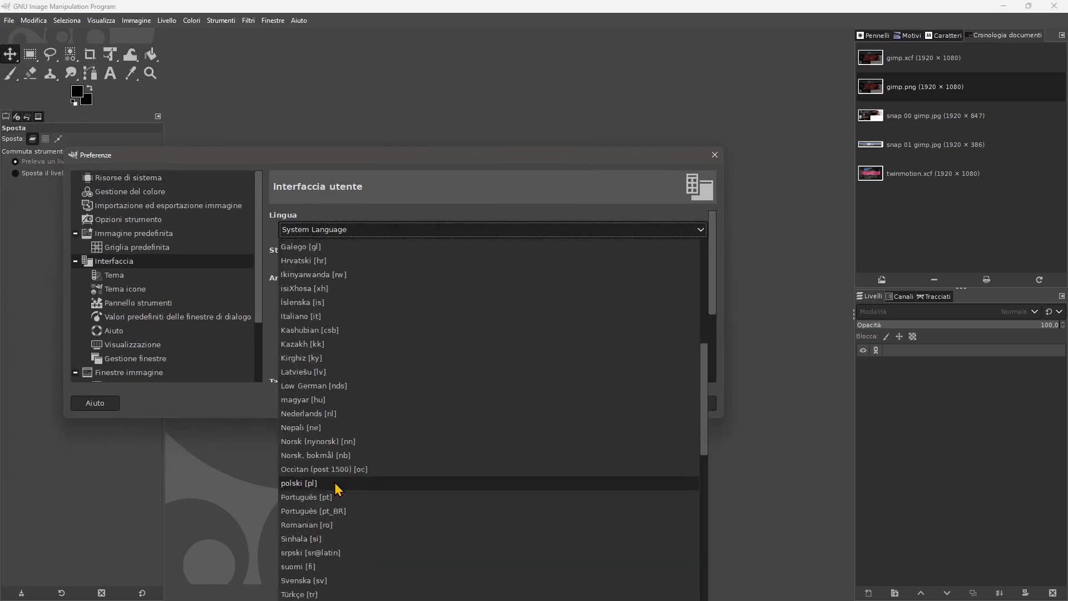
scroll(338, 489, up, 6)
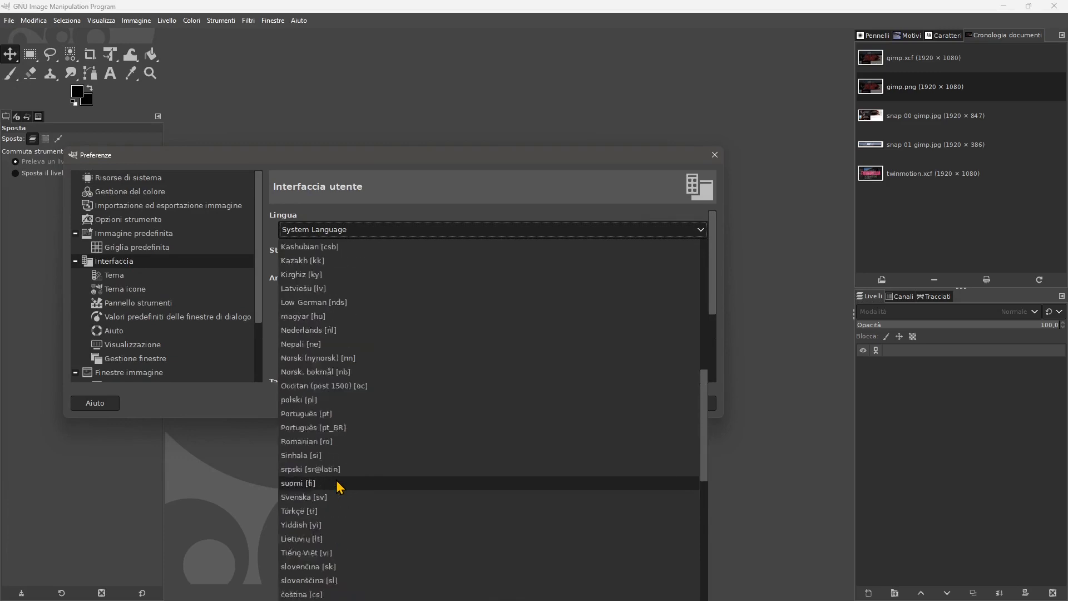
scroll(333, 356, up, 2)
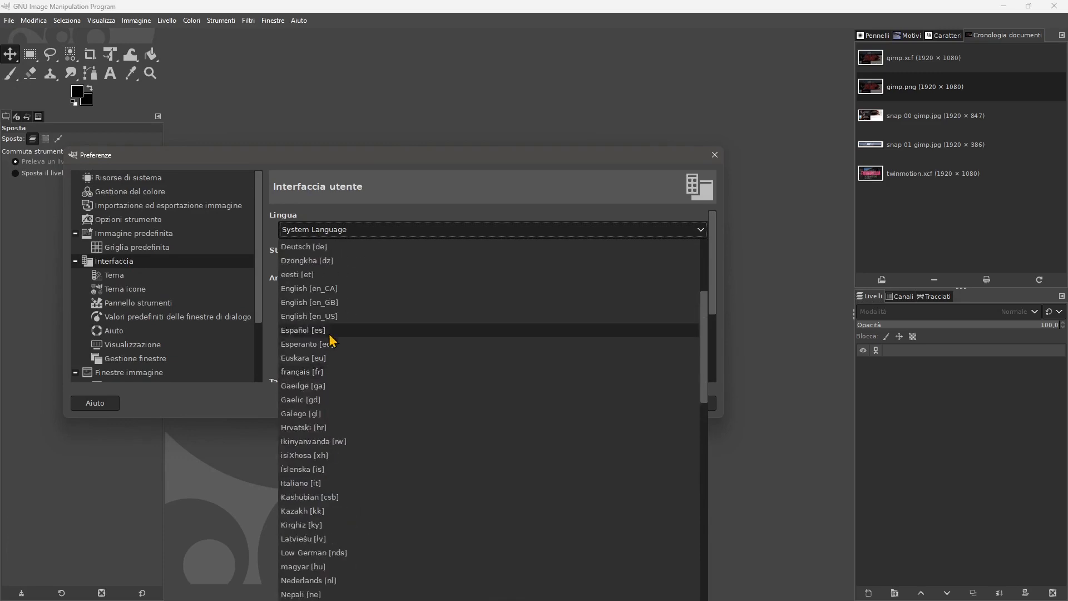
click(345, 304)
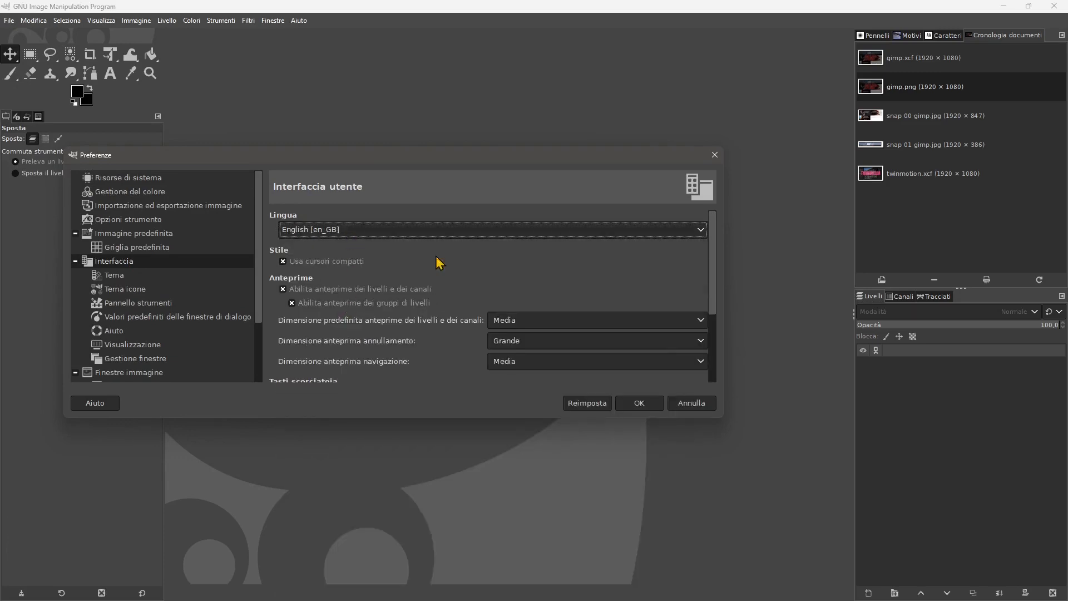
click(629, 408)
click(501, 340)
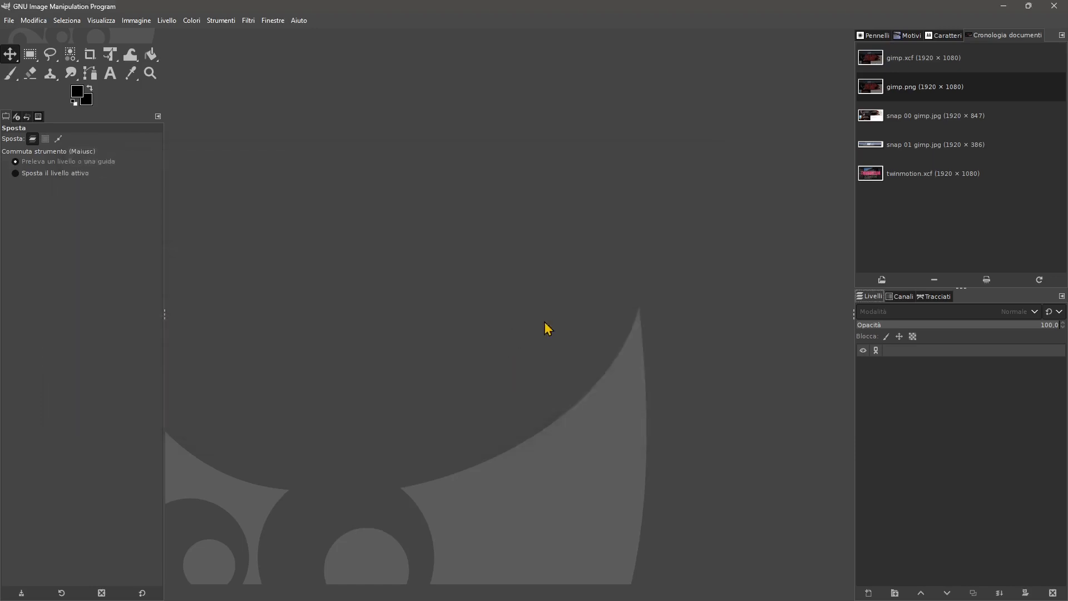
click(1064, 7)
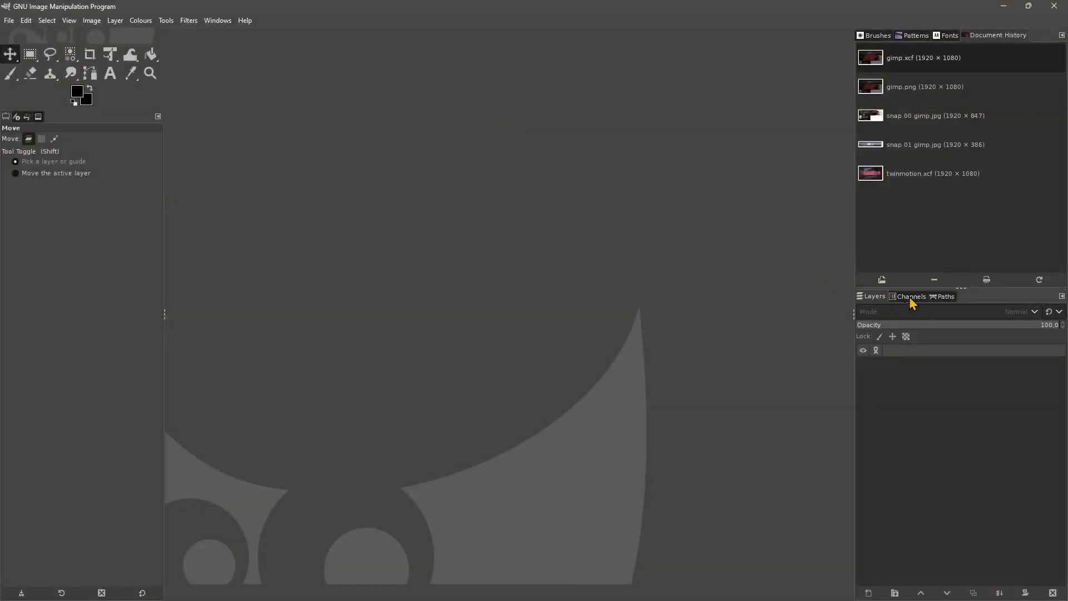
Check the Channels, Paths, Brushes and Patterns dialogs in the restarted English interface, and return to Brushes
click(912, 298)
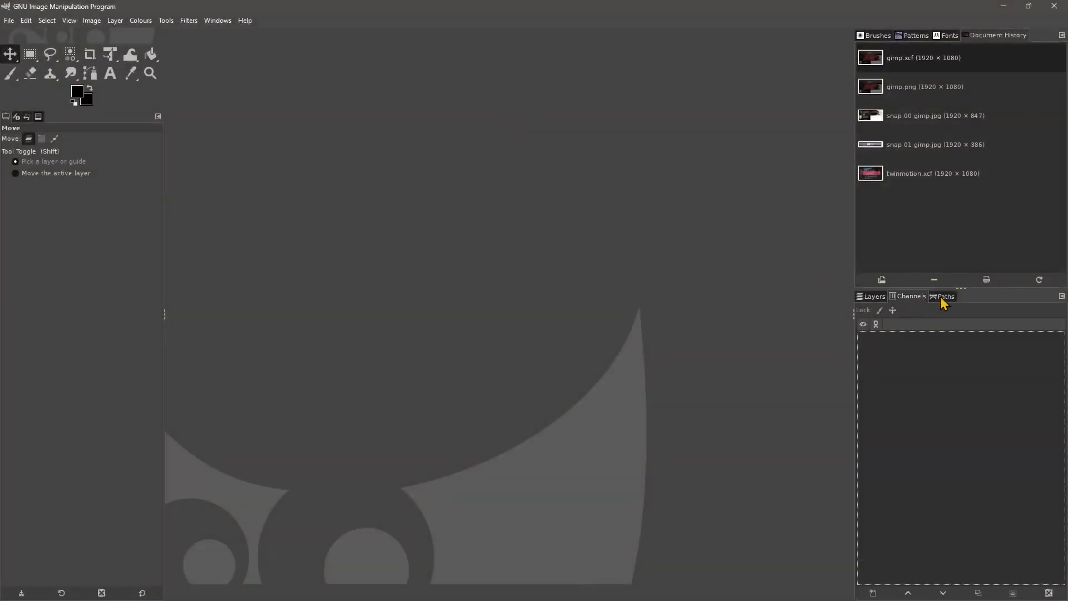
click(880, 36)
click(907, 36)
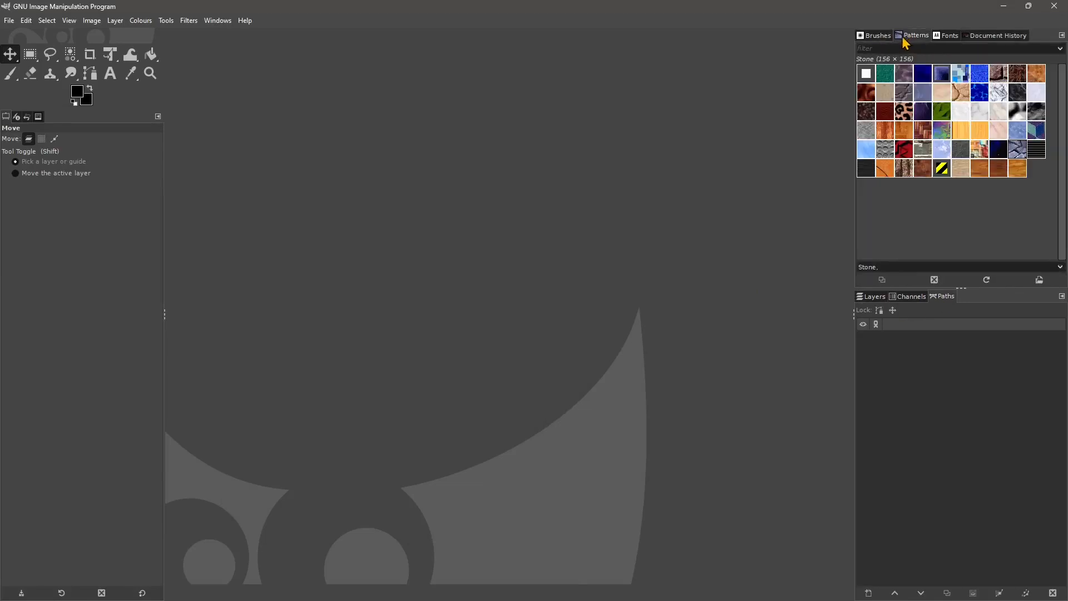
click(888, 37)
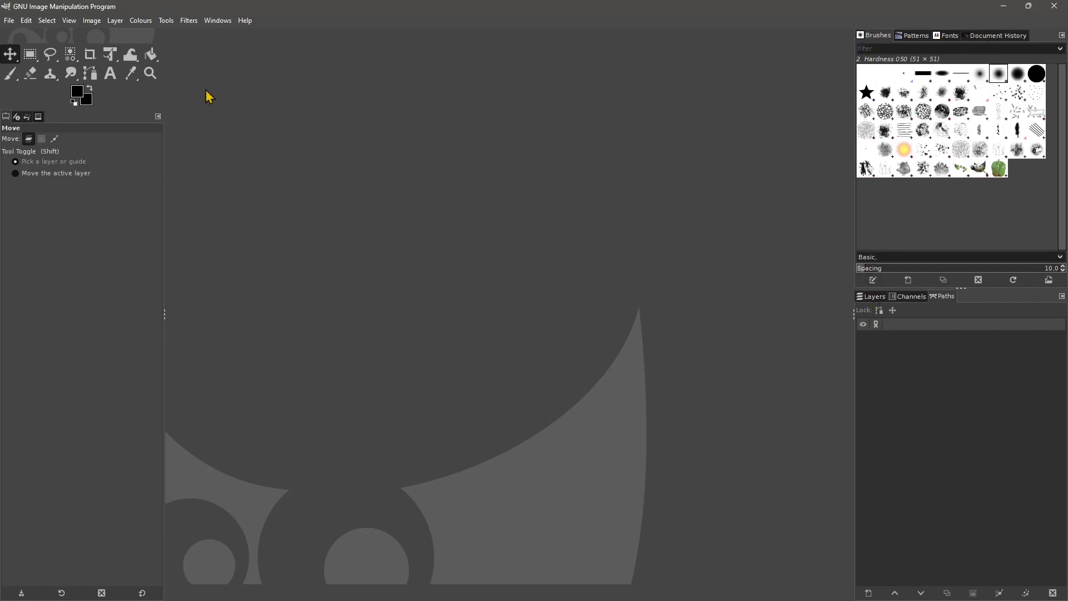
Try the Smudge, Free Select and Move tools to view their options, and activate the Paintbrush
click(70, 72)
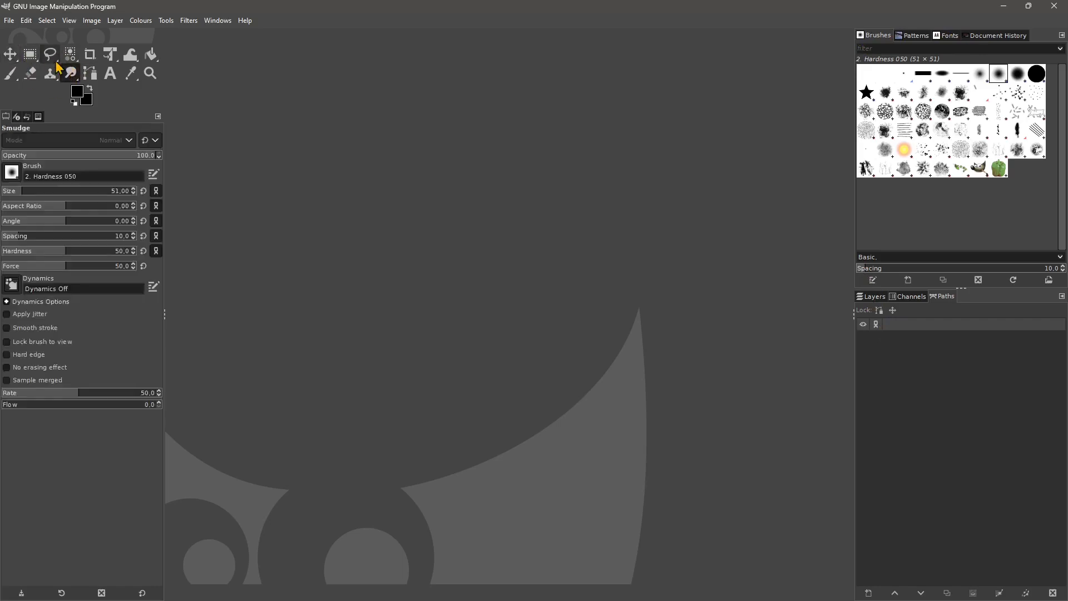
click(54, 61)
click(9, 57)
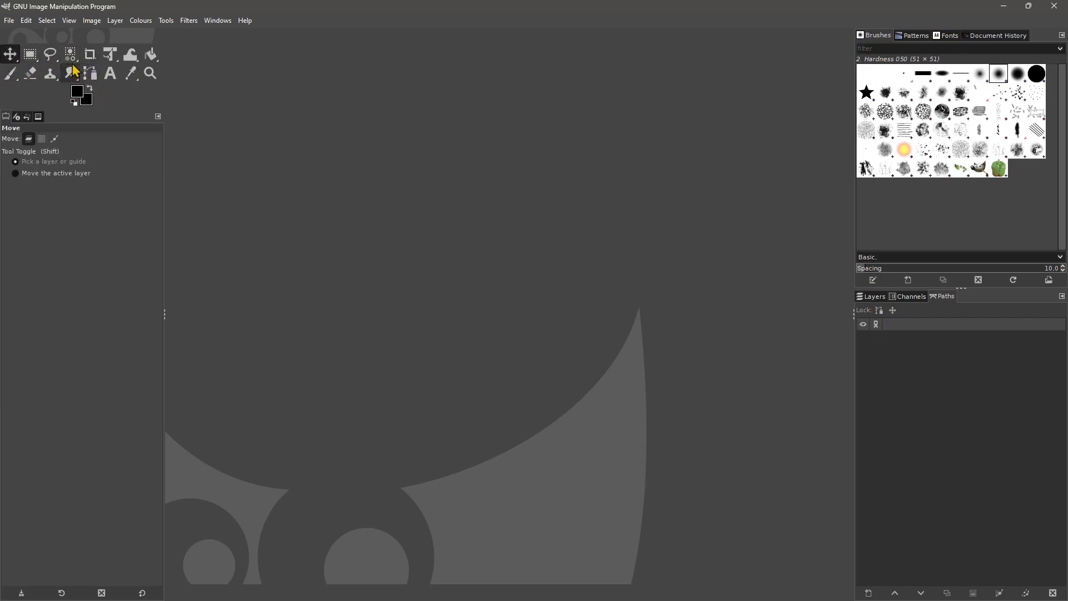
click(10, 73)
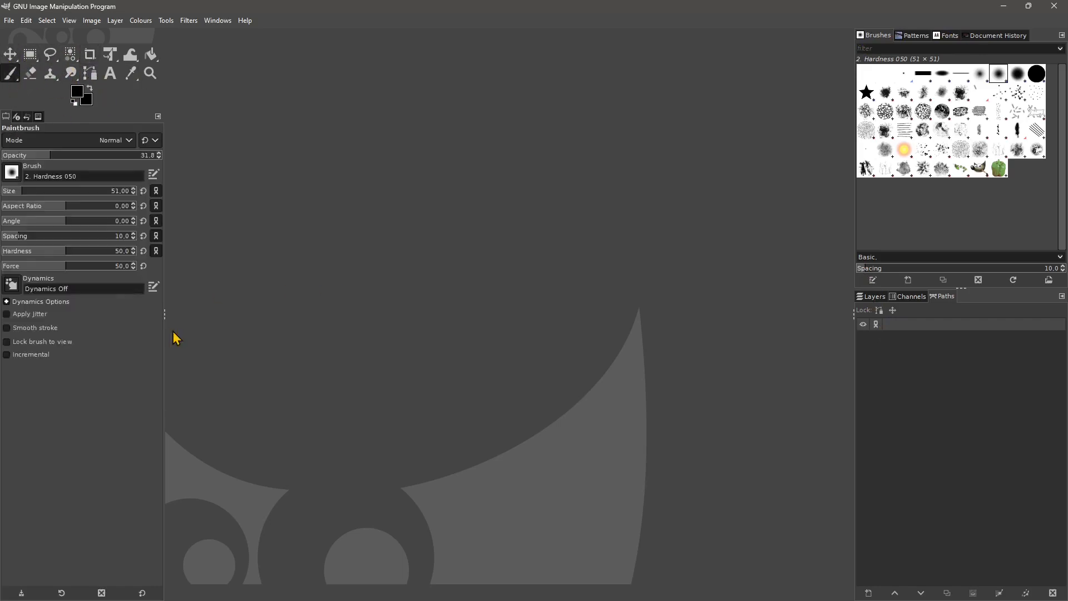